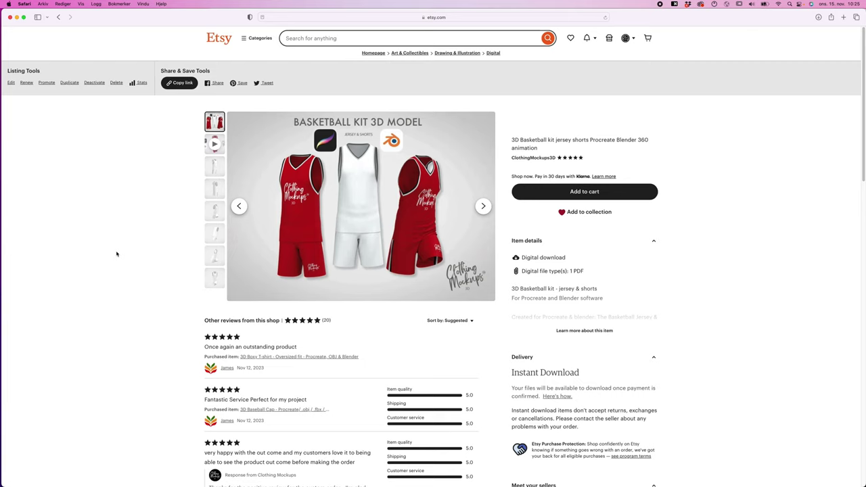
Step: Leave Chrome's Blender download page and bring Blender with its default cube scene forward
mouse_move(312, 482)
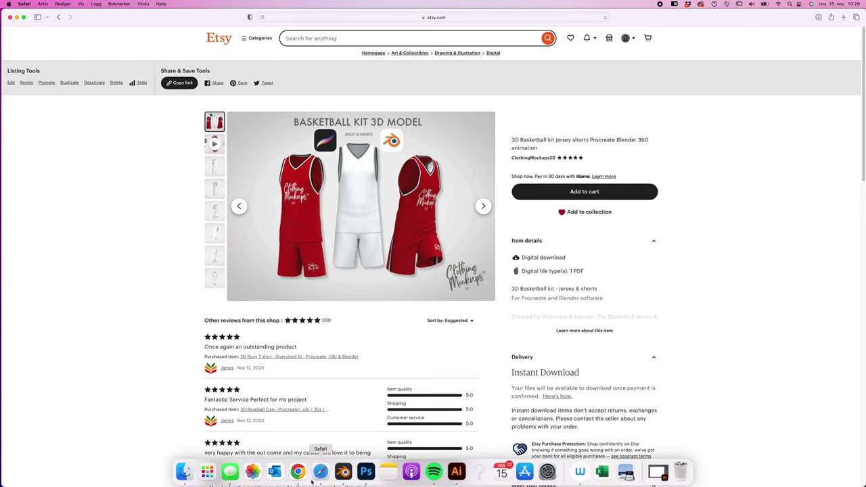
left_click(298, 472)
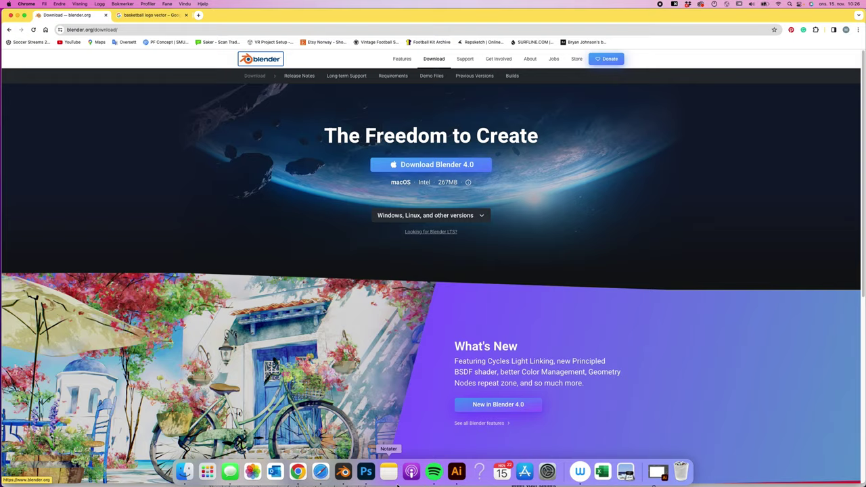
left_click(344, 472)
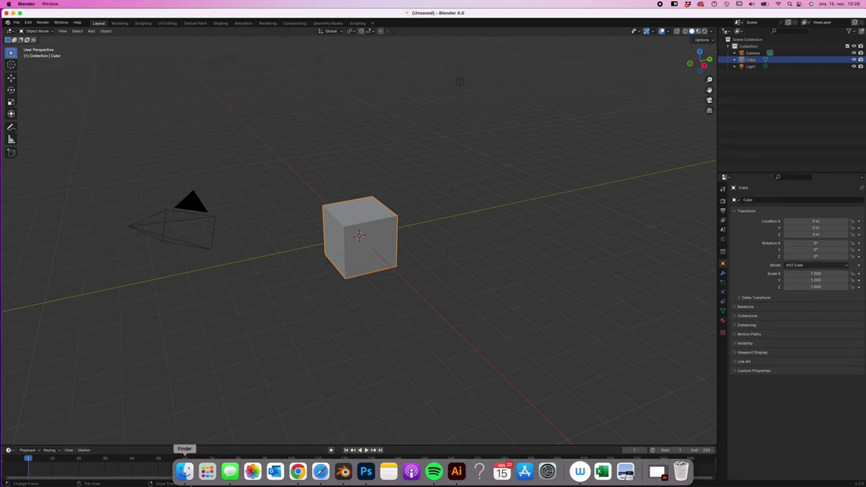
Step: Drag BasketballKit_Studio_Setup.blend from the Basketball Blender folder into Blender and open it
left_click(185, 471)
left_click_drag(189, 213, 504, 171)
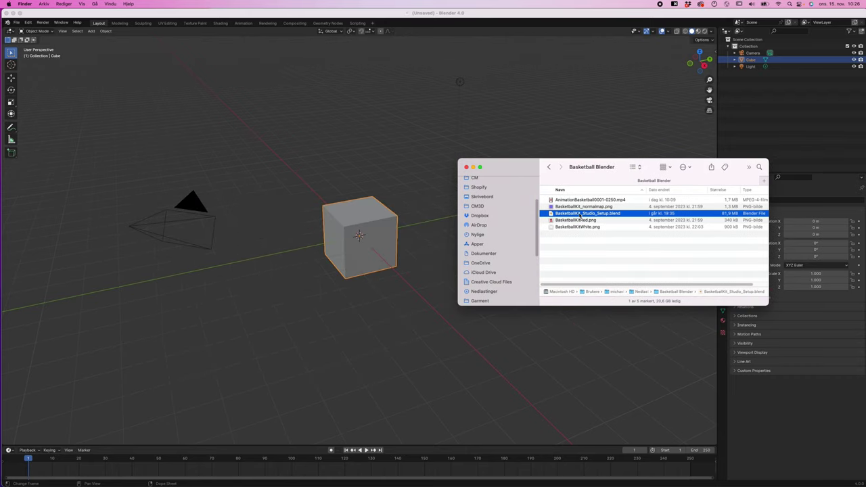
left_click_drag(580, 215, 369, 201)
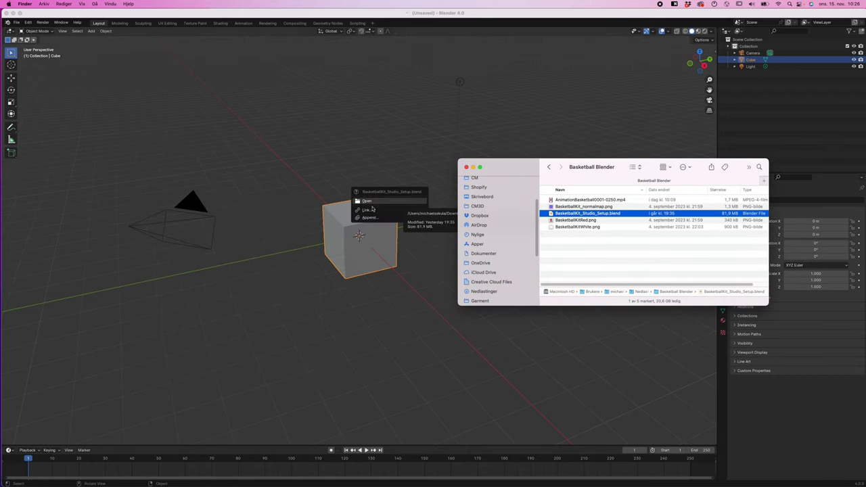
left_click(373, 207)
left_click(374, 202)
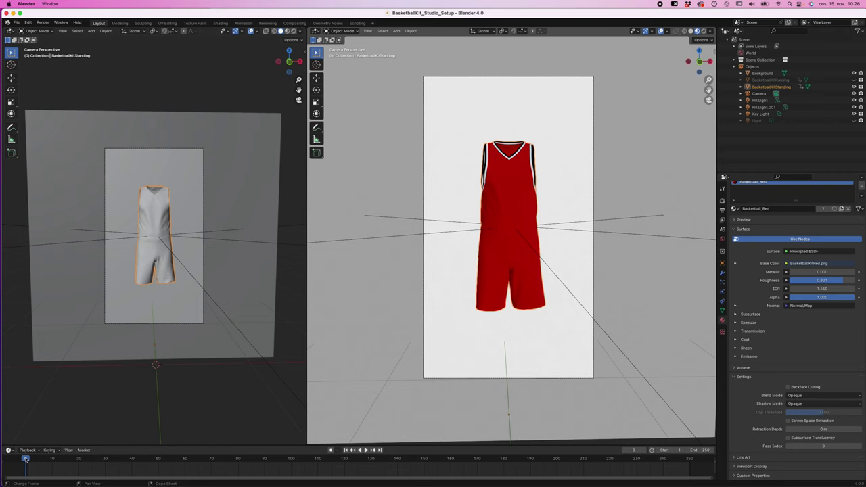
key("space")
left_click_drag(27, 459, 2, 472)
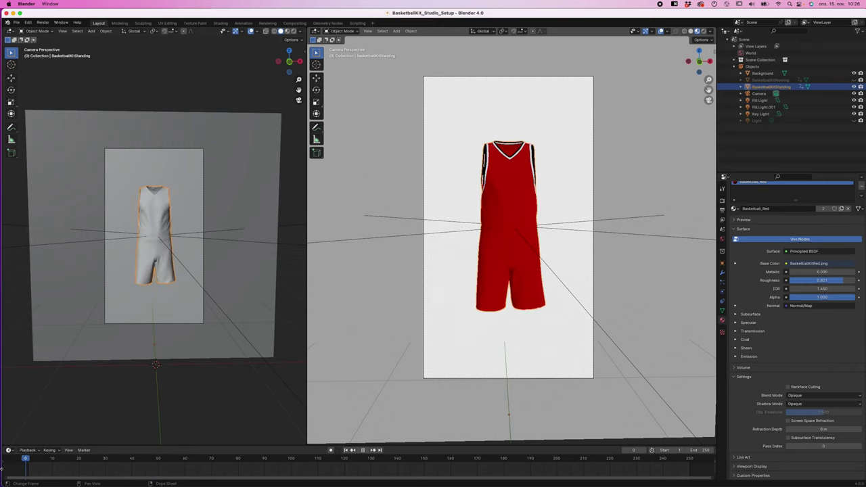
key("space")
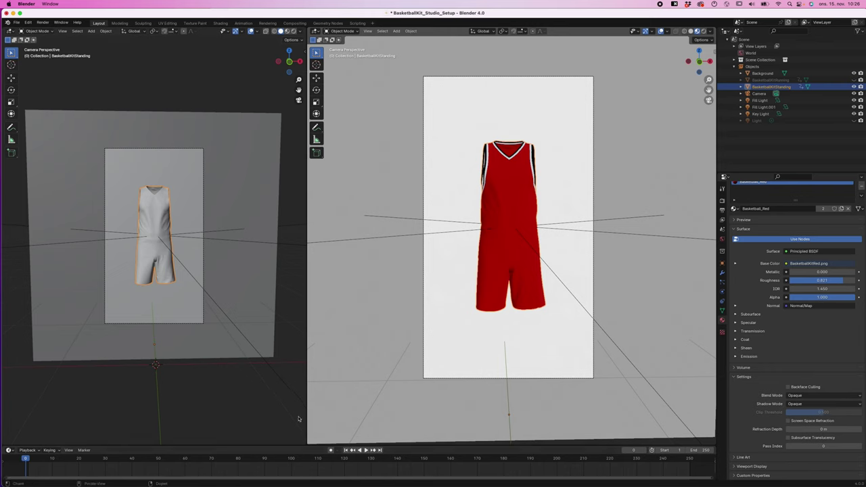
left_click(365, 450)
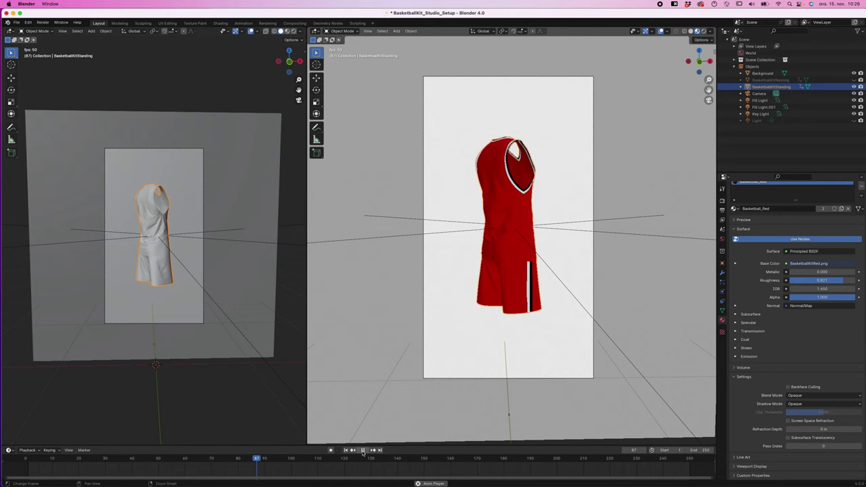
key("space")
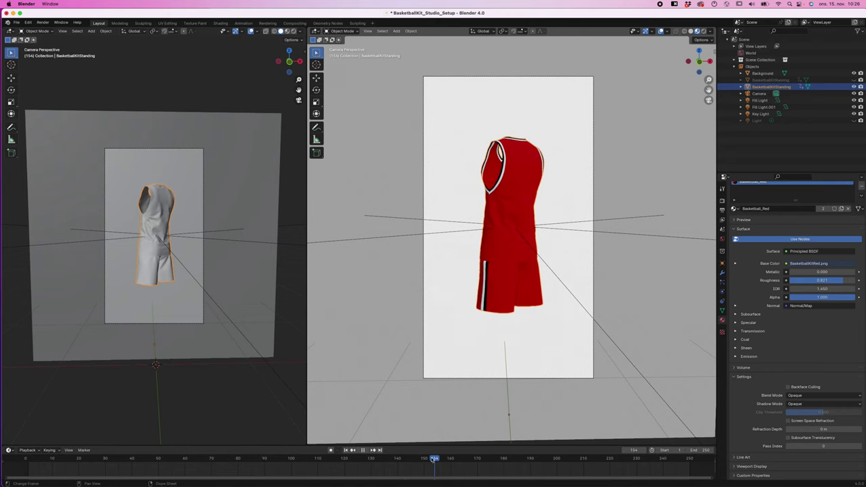
key("Escape")
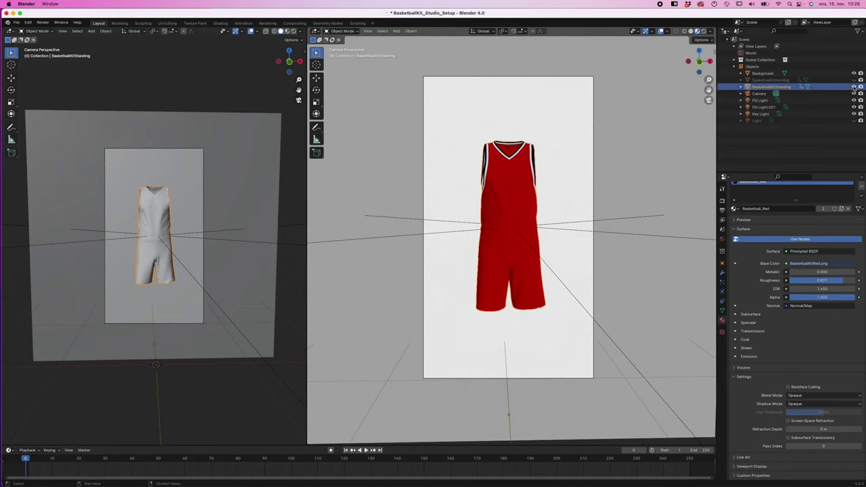
left_click(855, 87)
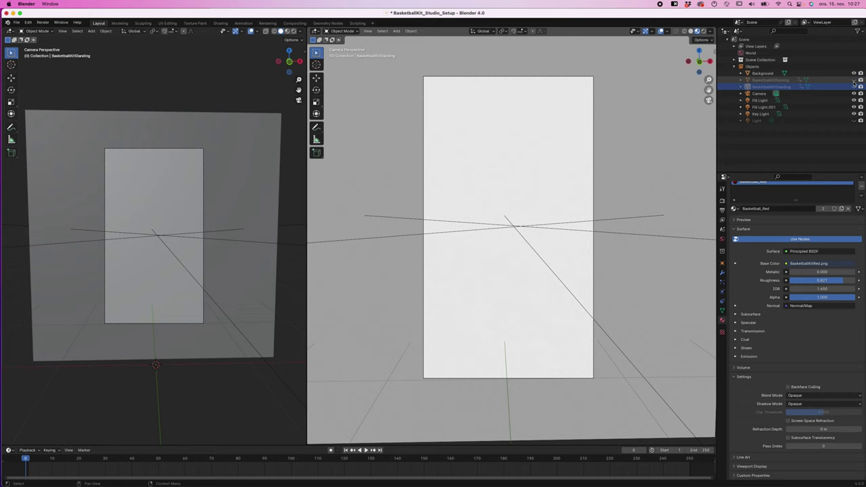
left_click(854, 80)
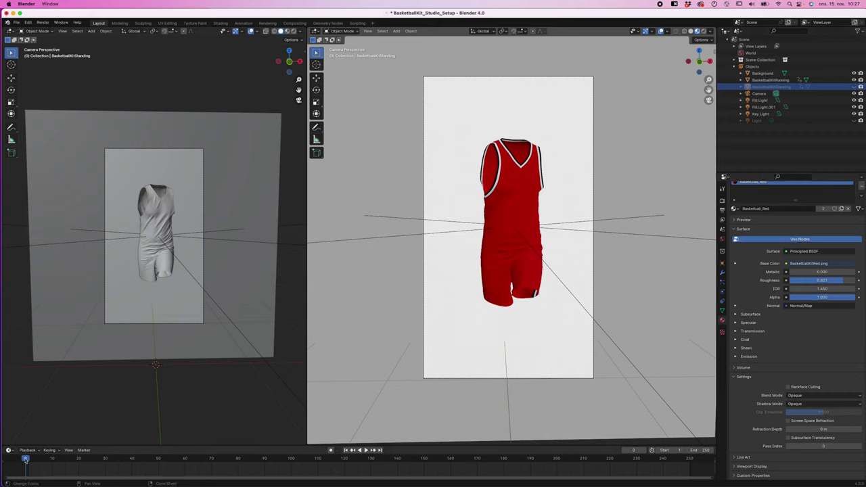
key("space")
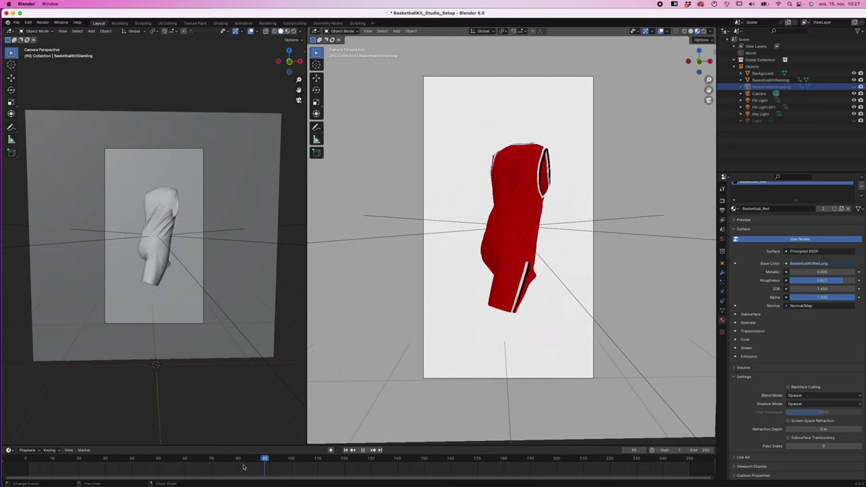
key("Escape")
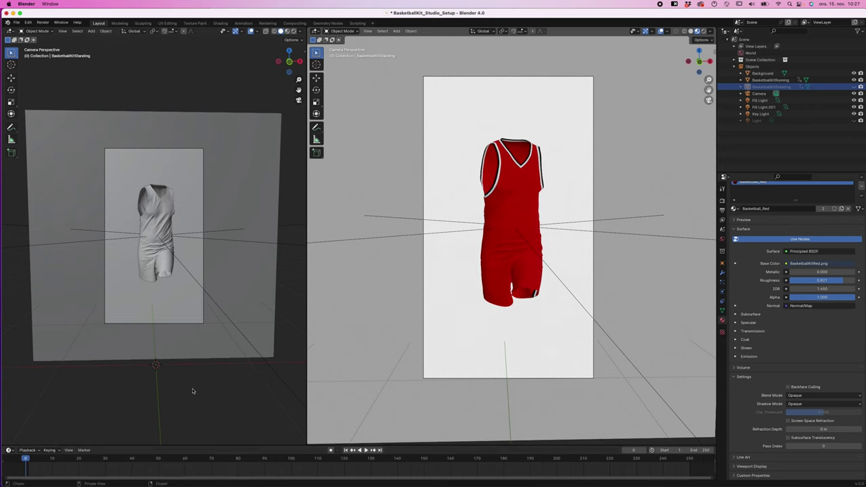
left_click(509, 223)
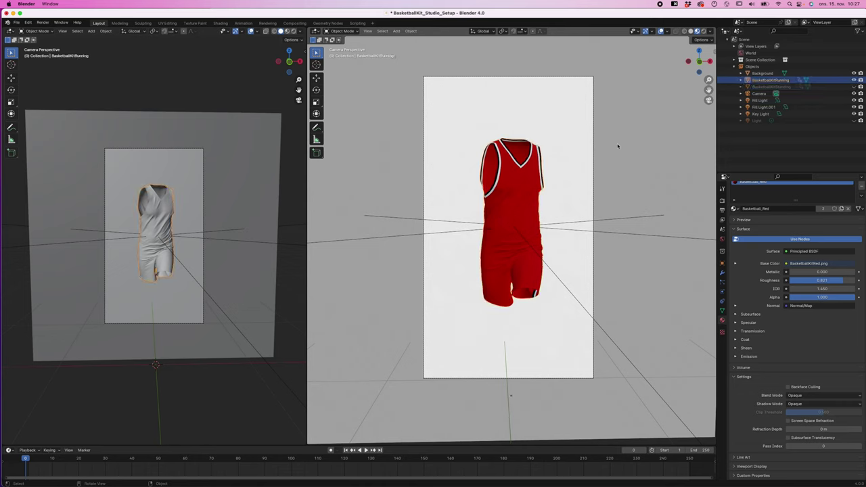
left_click(854, 86)
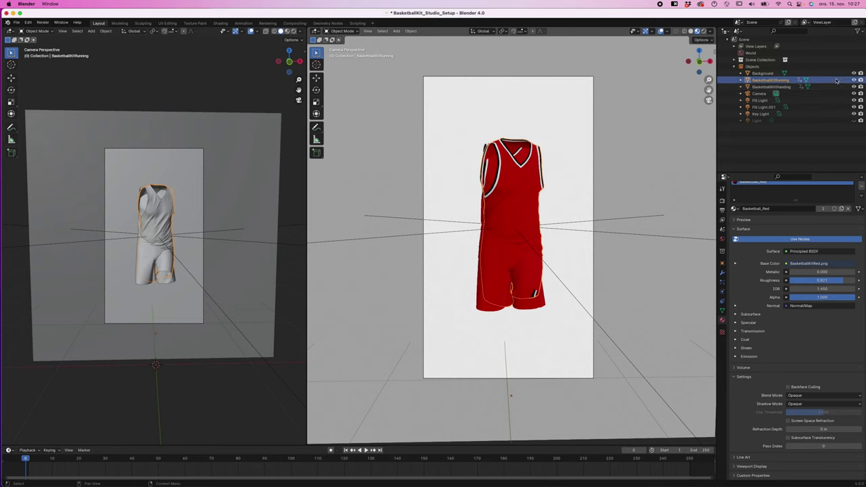
left_click(854, 80)
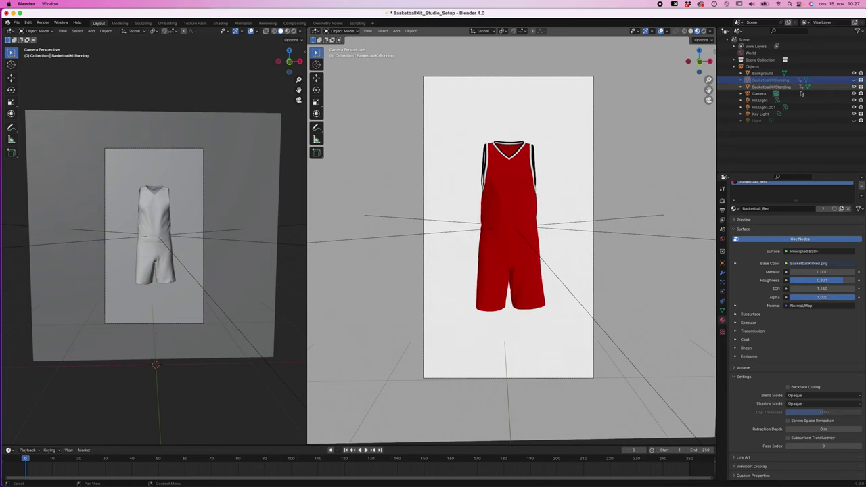
Step: Switch to the UV Editing workspace showing the kit pieces on BasketballKitRed.png
left_click(167, 23)
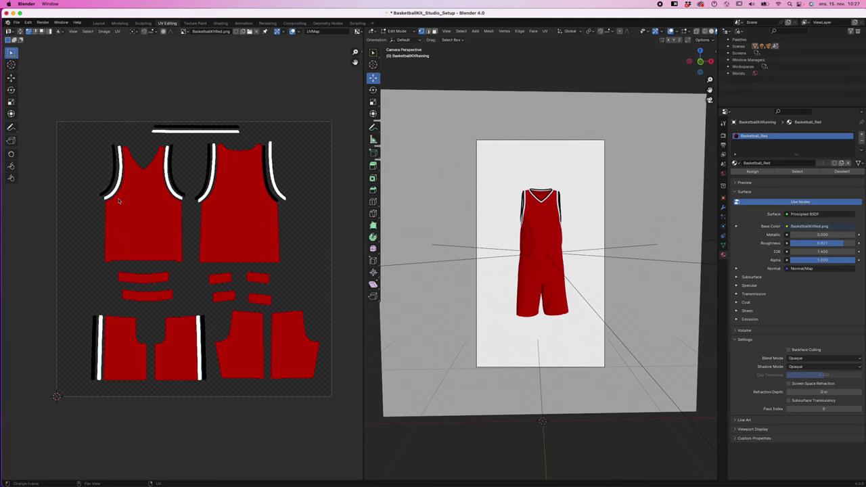
mouse_move(244, 485)
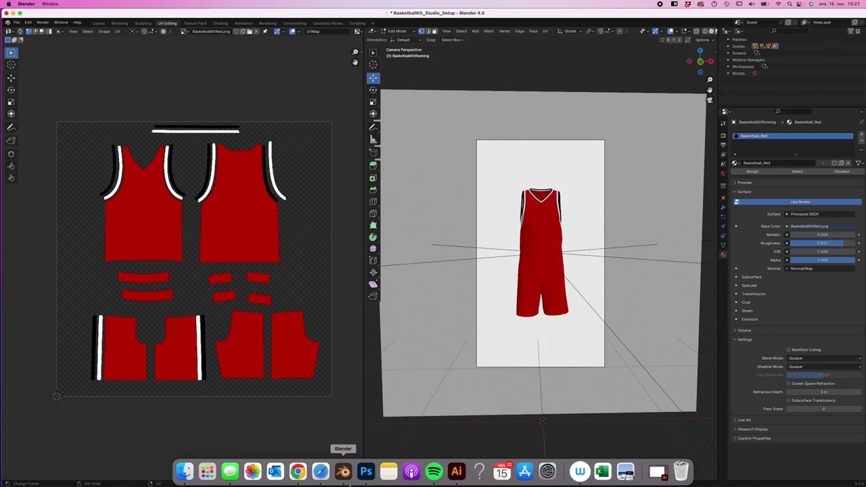
Step: Drag BasketballKitRed.png from the Basketball Blender folder into Photoshop to open it
left_click(365, 472)
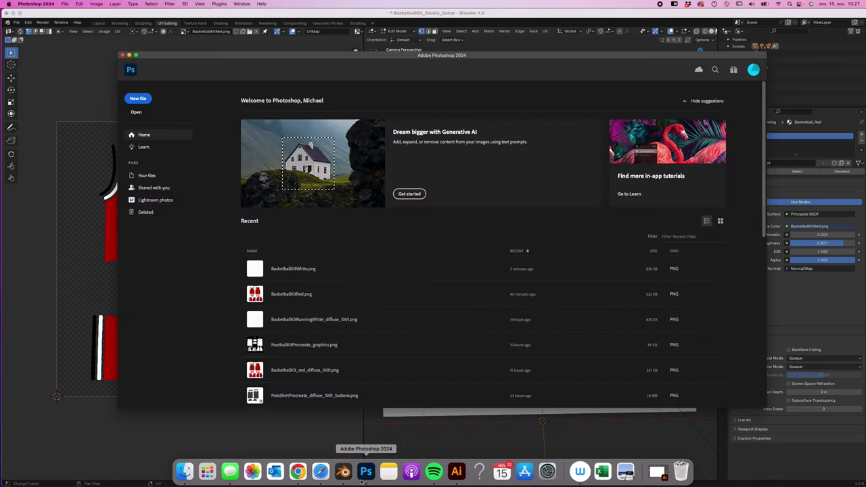
left_click(183, 476)
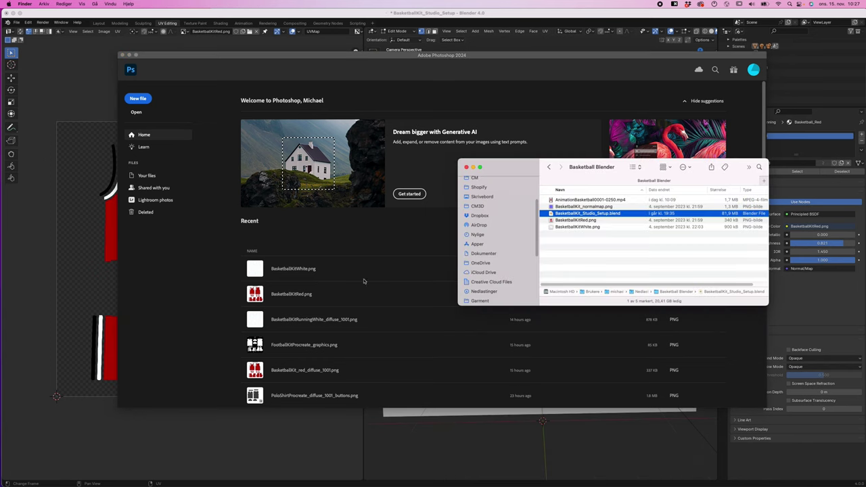
left_click(565, 220)
left_click_drag(565, 220, 390, 234)
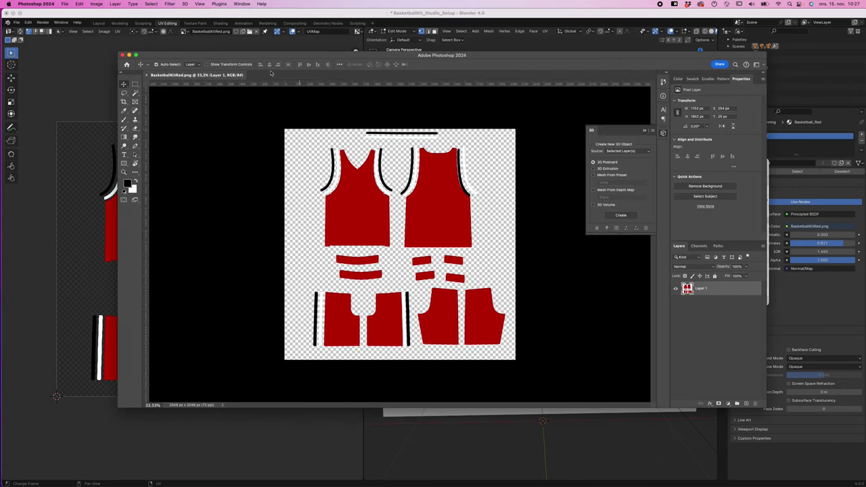
Step: Drag the USA Basketball logo from Chrome's image results onto the jersey chest and scale it down
mouse_move(184, 477)
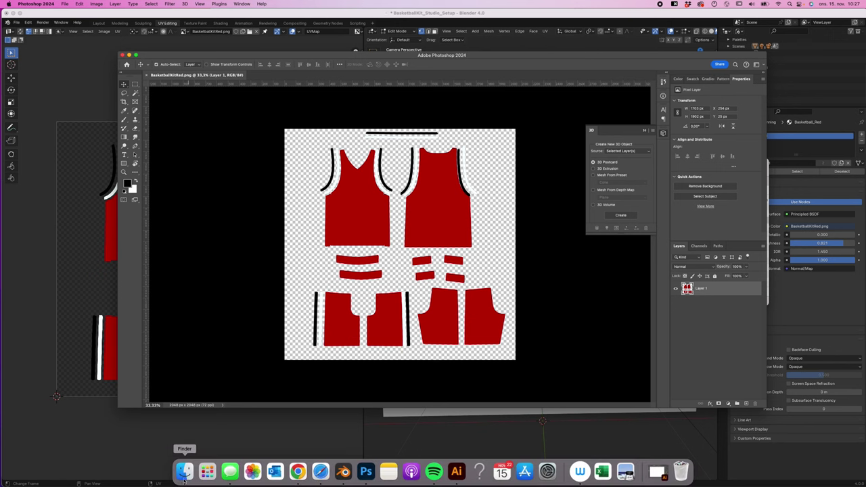
left_click(298, 472)
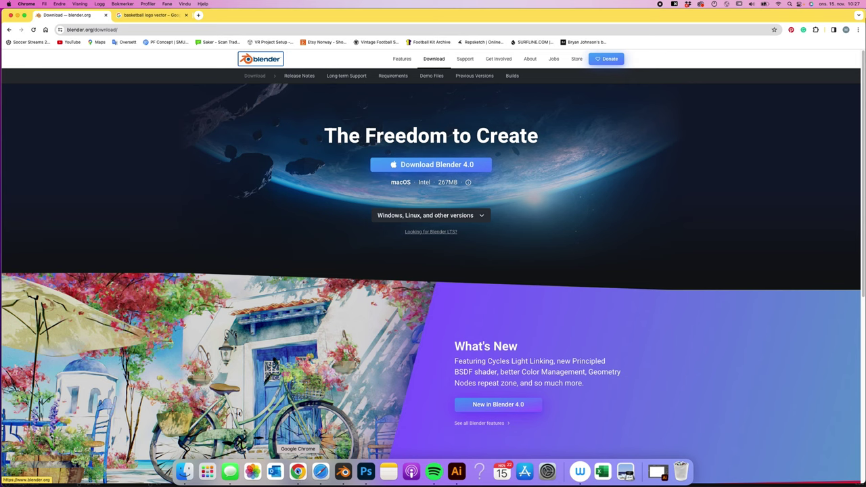
left_click(151, 15)
left_click_drag(281, 14, 275, 273)
left_click_drag(702, 388, 364, 190)
key("super+t")
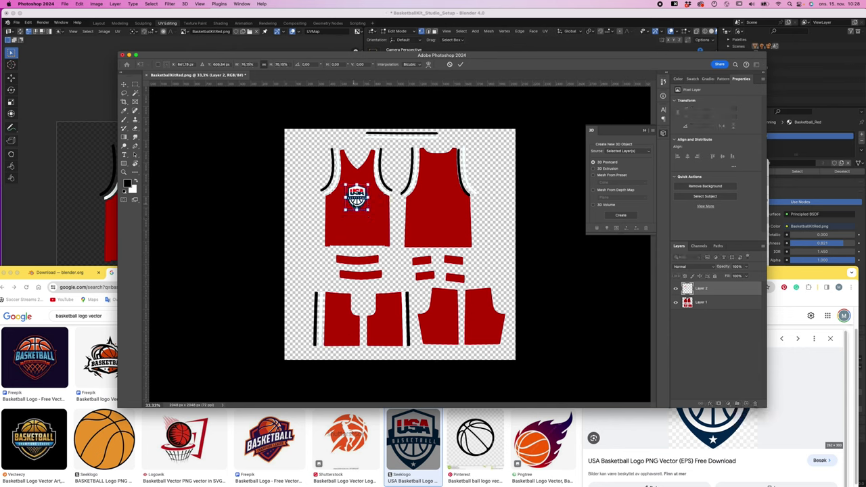
key("Return")
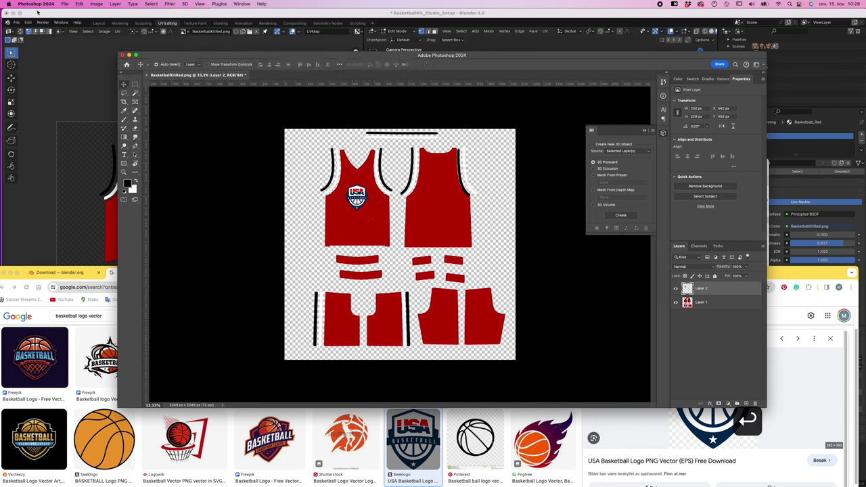
Step: Quick Export the texture as a PNG named BasketballKitRed_usa.png
left_click(66, 4)
mouse_move(78, 111)
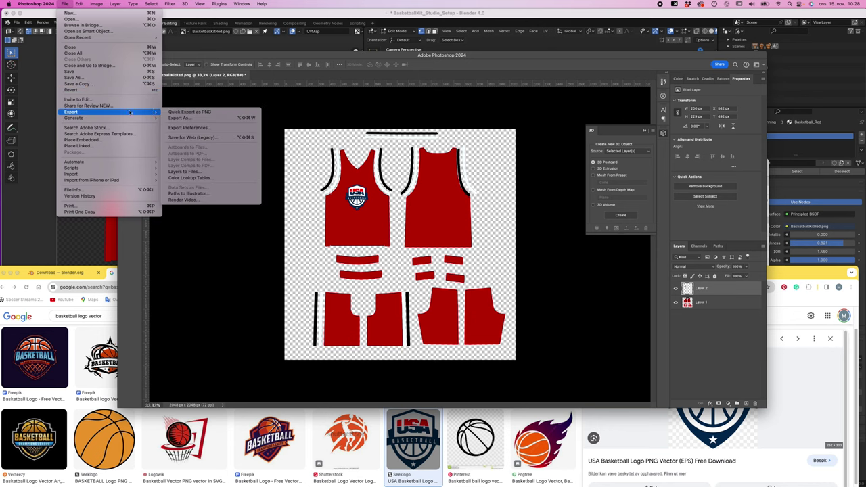
left_click(174, 114)
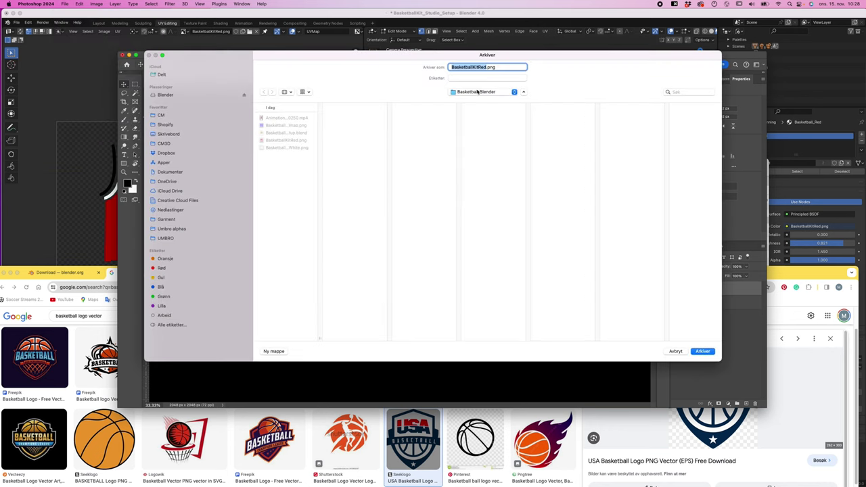
key("Right")
type("_usa")
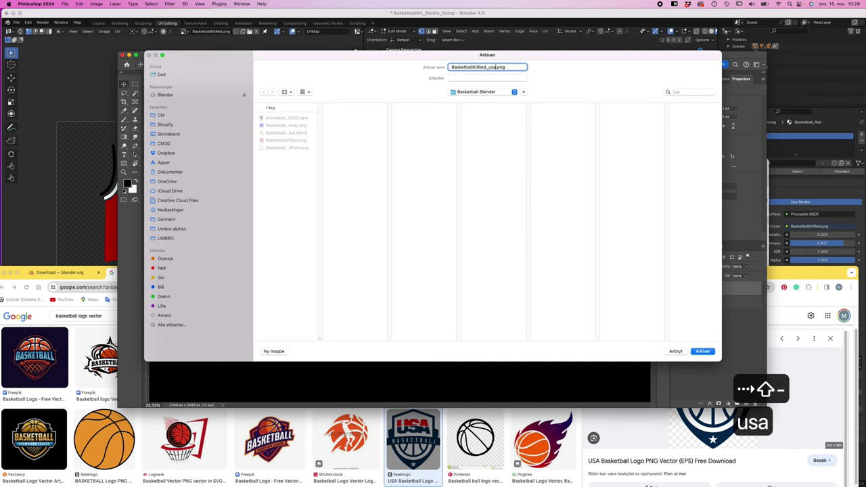
left_click(703, 352)
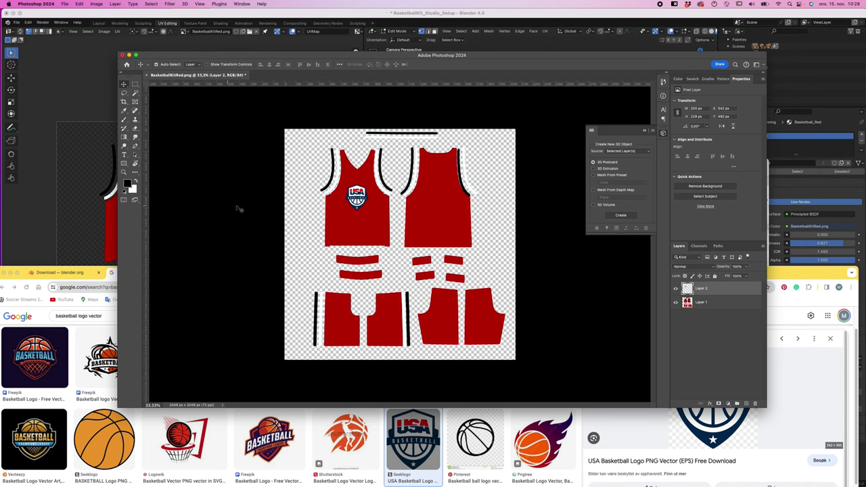
Step: Preview BasketballKitWhite.png in the project folder and open it in Photoshop
left_click(183, 471)
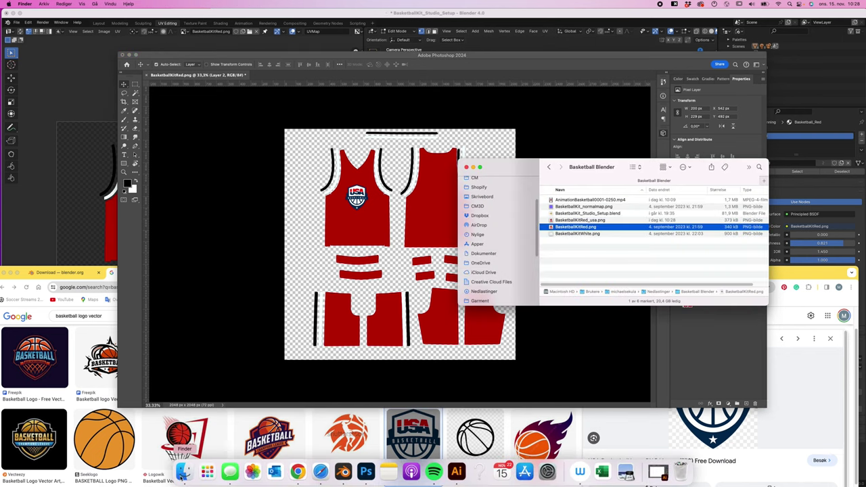
left_click(576, 234)
key("space")
key("space")
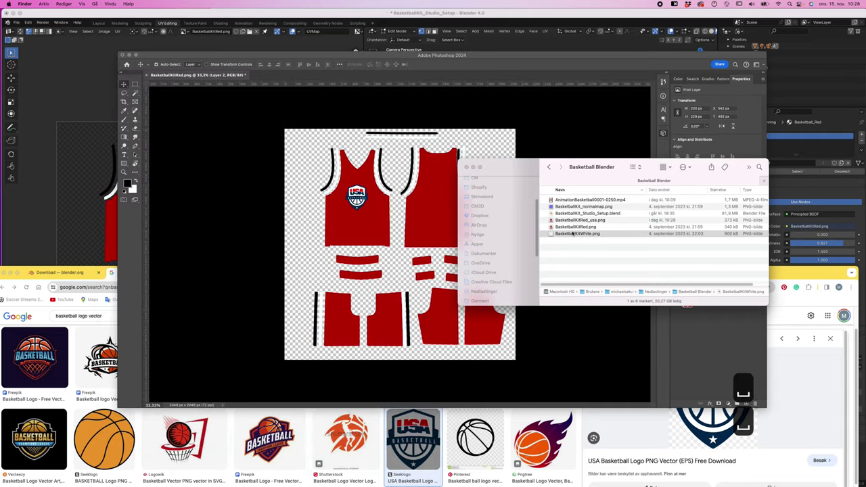
left_click_drag(561, 236, 365, 473)
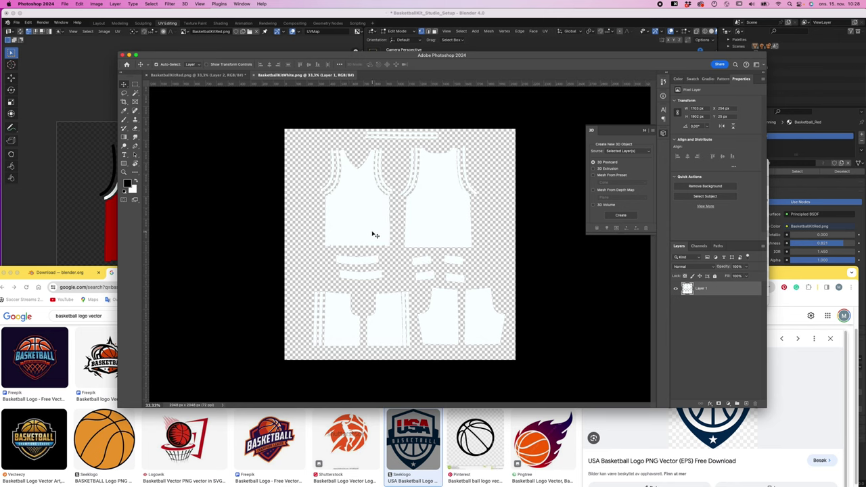
Step: Place the USA Basketball logo from the image results on the white jersey chest, shrunk slightly
key("super+v")
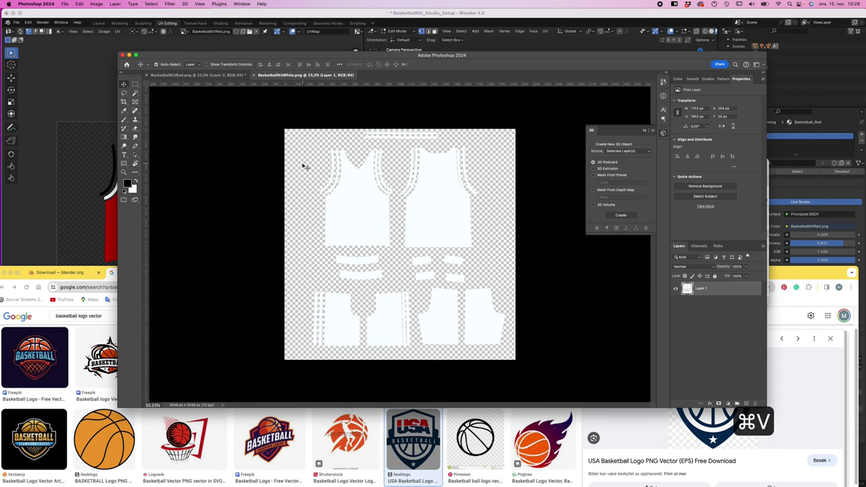
left_click(796, 277)
left_click_drag(725, 358, 352, 191)
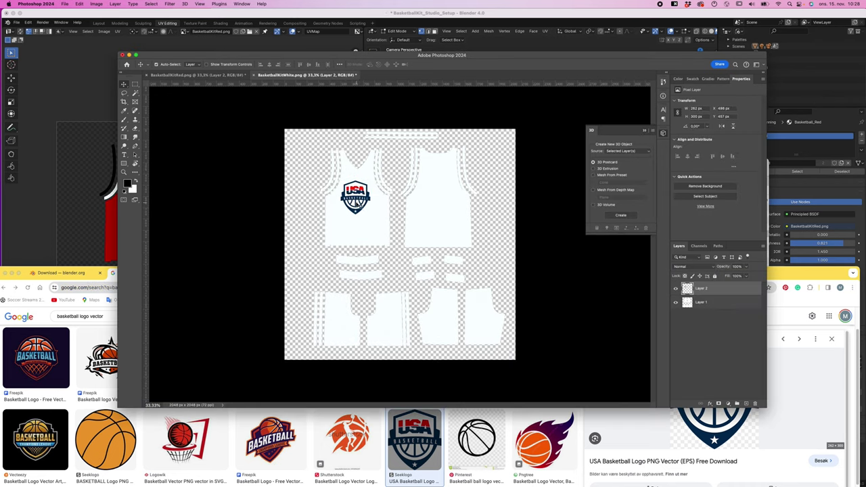
key("super+t")
mouse_move(369, 214)
left_mouse_down()
mouse_move(379, 204)
mouse_move(371, 208)
left_mouse_up()
key("Return")
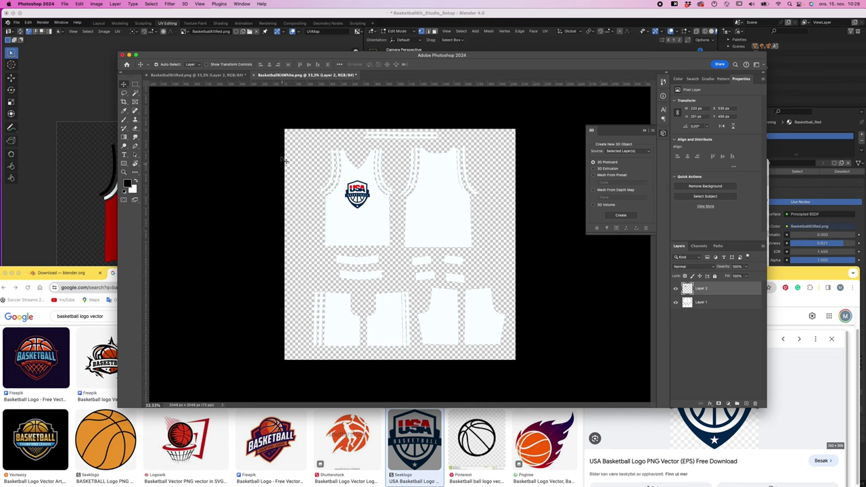
Step: Quick Export the white kit texture as a PNG named BasketballKitWhite_usa.png
left_click(65, 4)
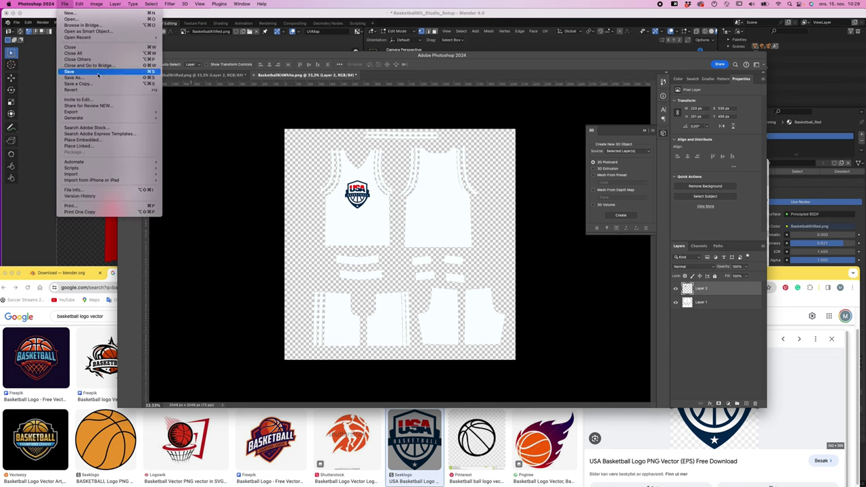
mouse_move(115, 113)
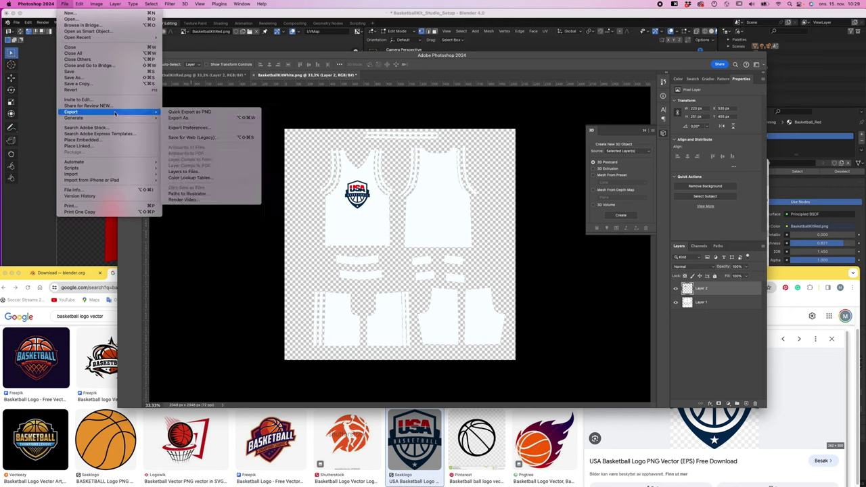
left_click(182, 113)
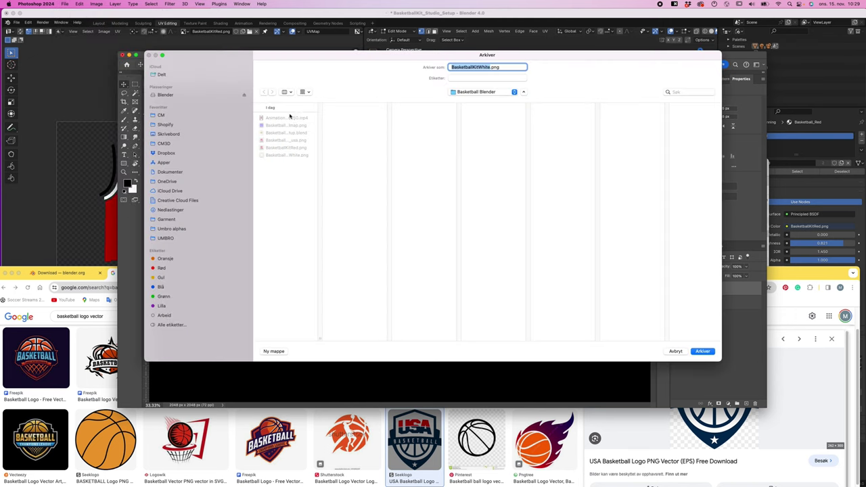
key("Right")
type("_usa")
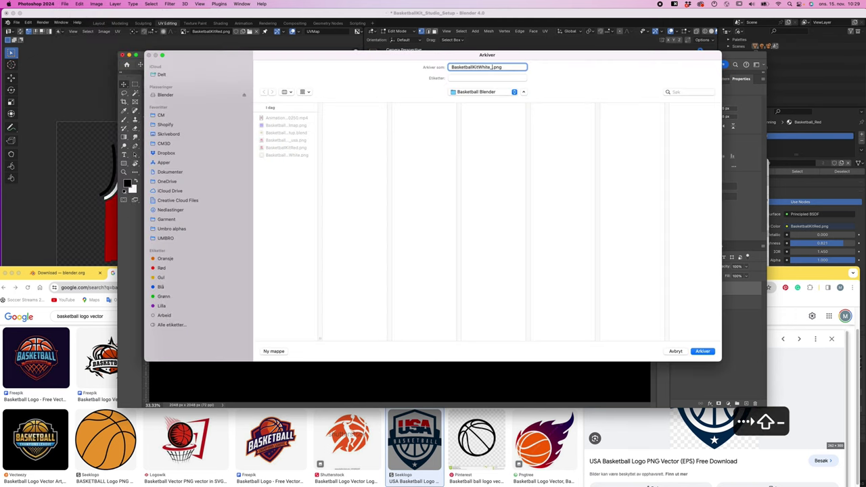
left_click(704, 352)
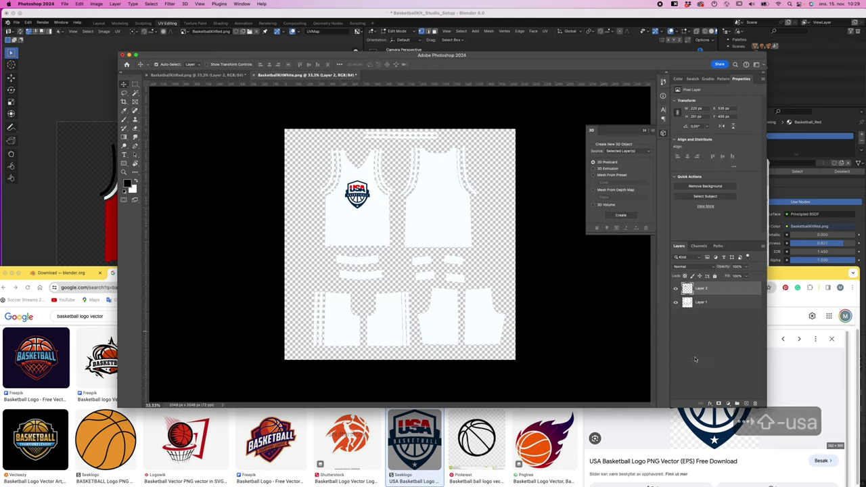
Step: Back in Blender, load BasketballKitRed_usa.png into the UV editor via Image > Open
left_click(83, 82)
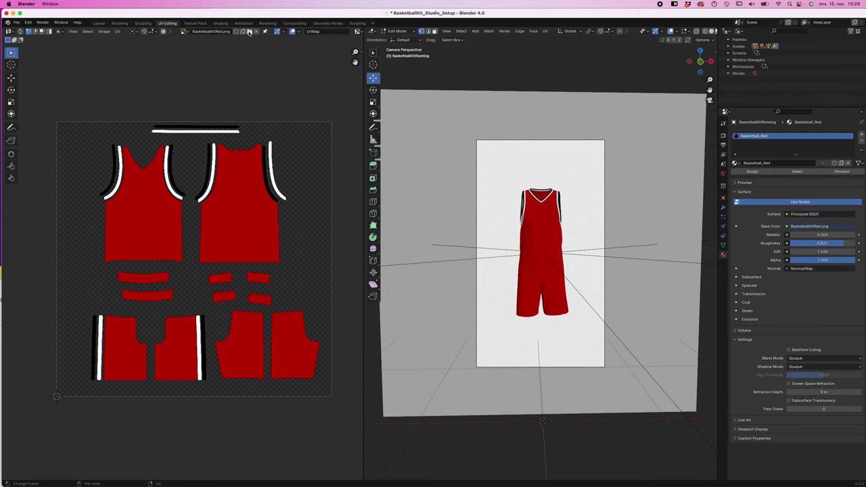
left_click(249, 32)
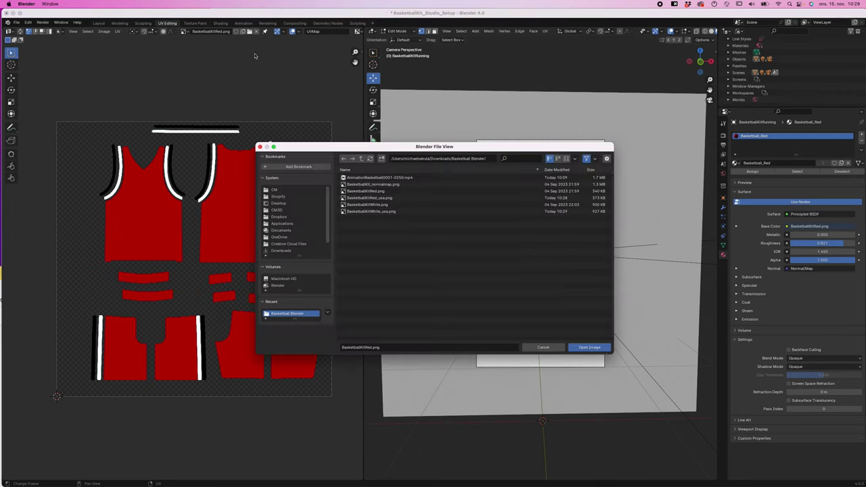
left_click(365, 199)
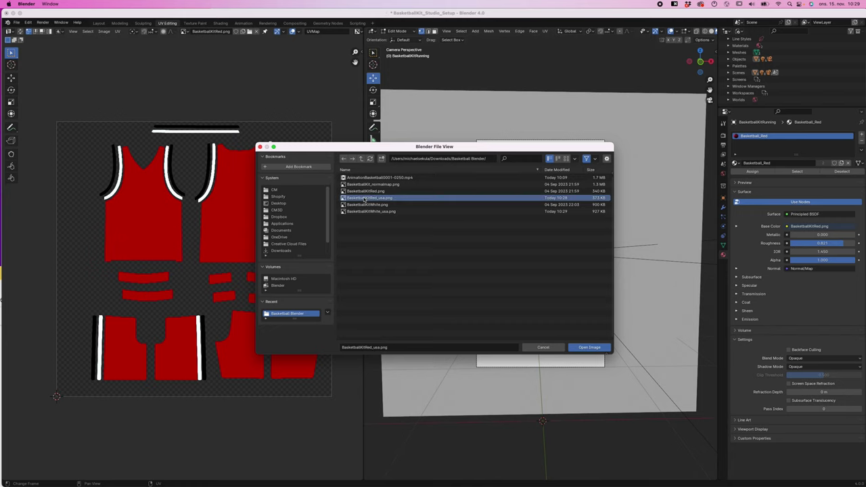
left_click(589, 347)
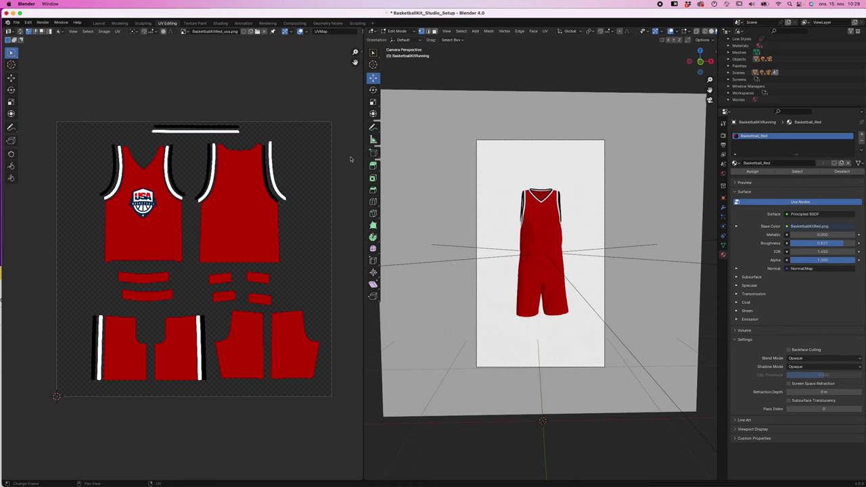
Step: In the Layout workspace, set BasketballKitStanding's Base Color image to BasketballKitRed_usa.png
key("v")
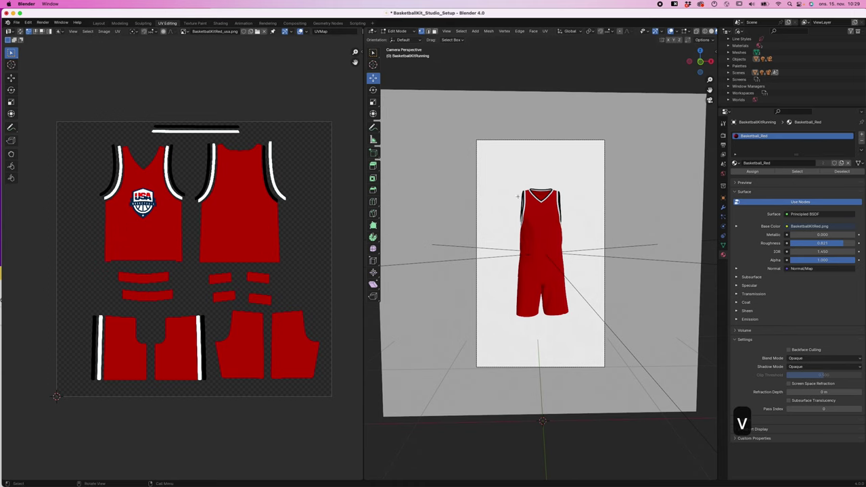
left_click(99, 23)
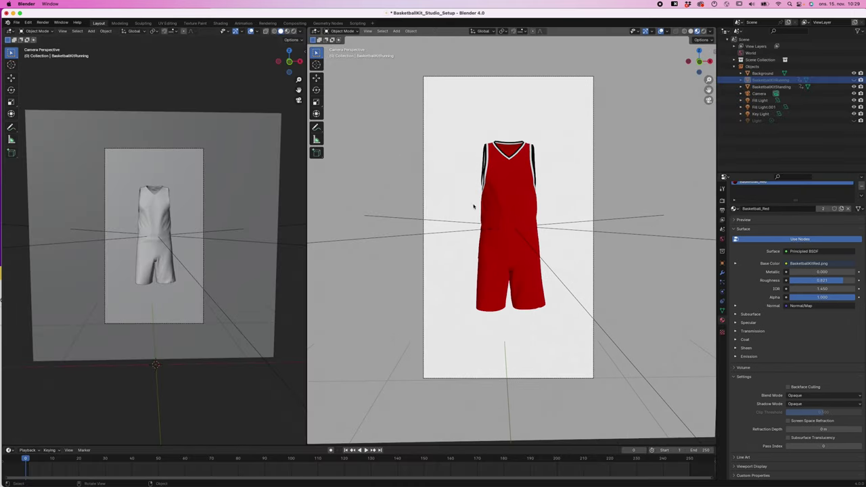
left_click(512, 207)
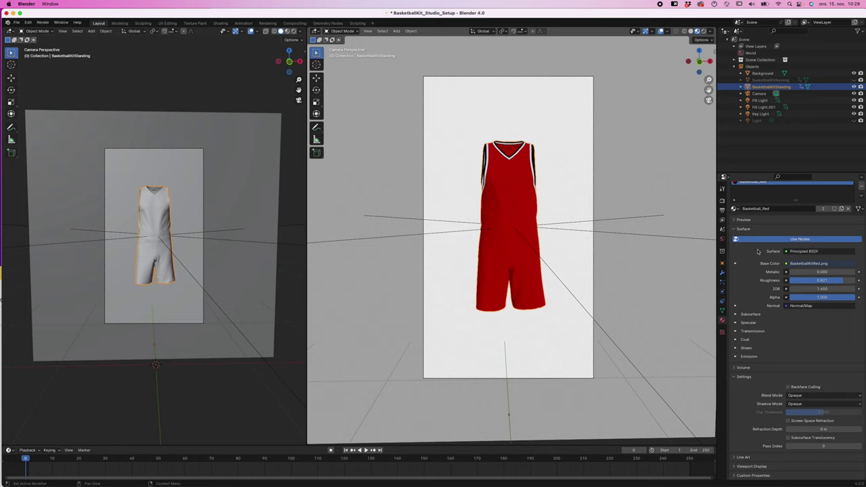
left_click(736, 264)
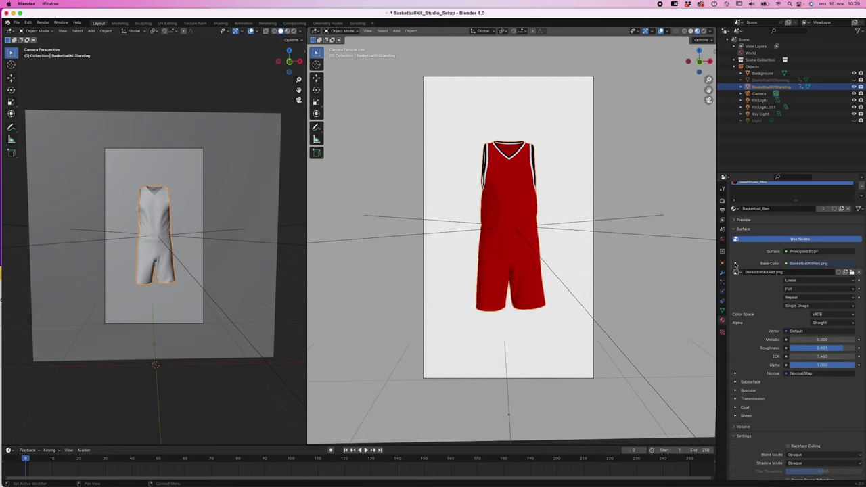
left_click(738, 272)
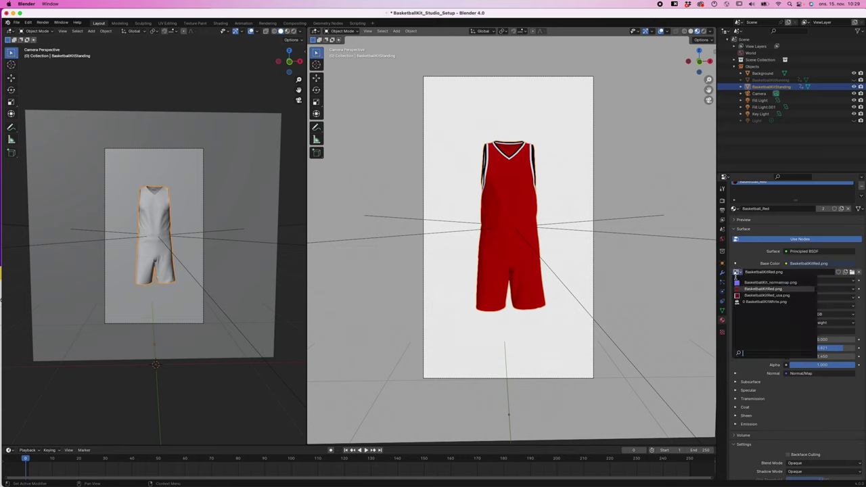
left_click(748, 295)
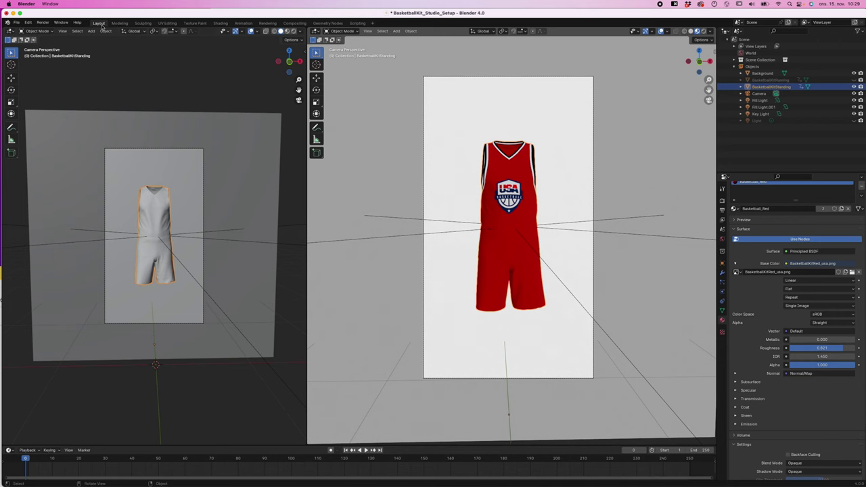
Step: Open BasketballKitWhite_usa.png in the UV Editing image editor, then return to Object Mode
left_click(168, 23)
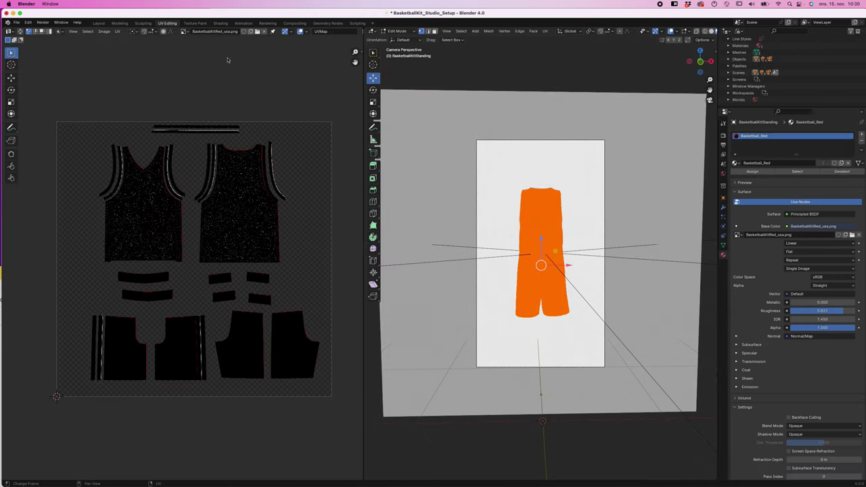
left_click(257, 32)
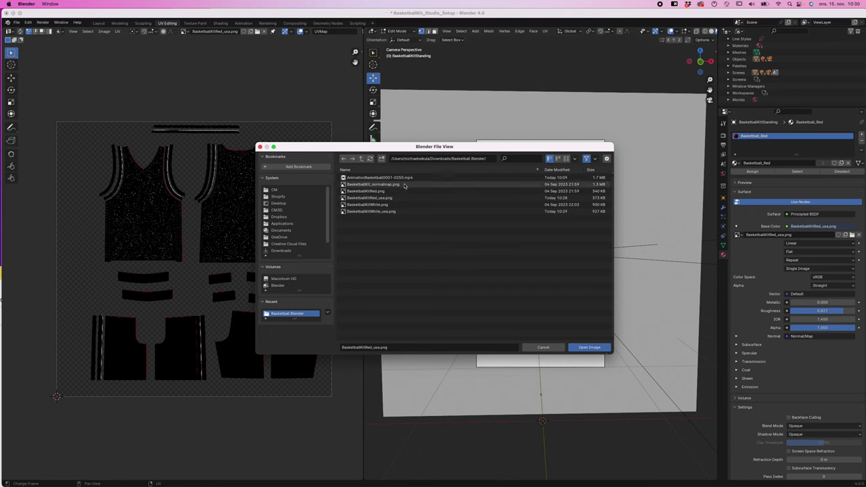
left_click(397, 212)
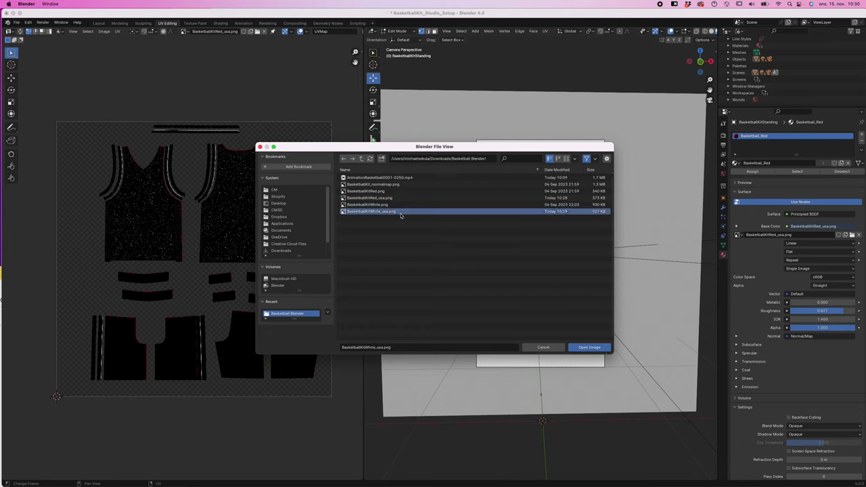
left_click(585, 348)
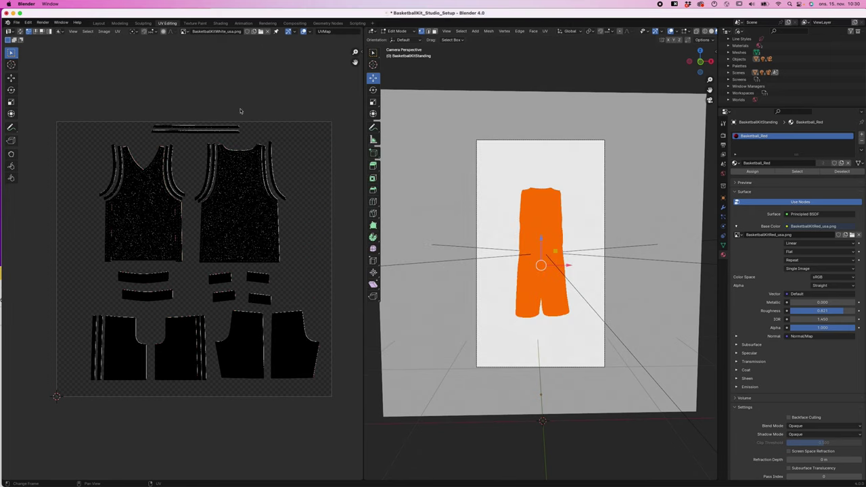
key("Tab")
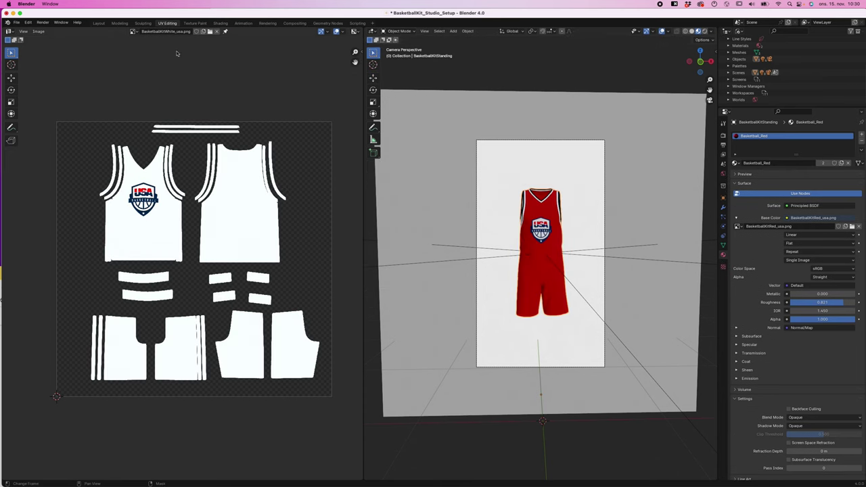
Step: Try BasketballKitWhite.png and BasketballKitWhite_usa.png on the standing kit, then revert to BasketballKitRed_usa.png
left_click(98, 23)
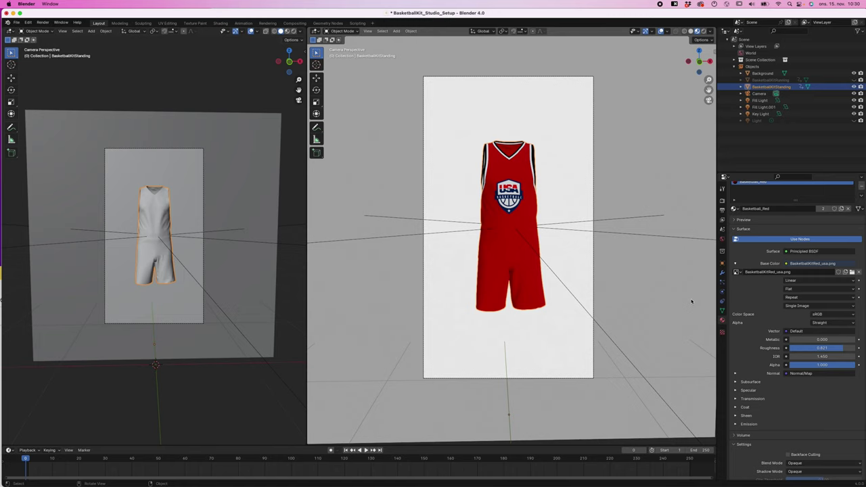
left_click(737, 272)
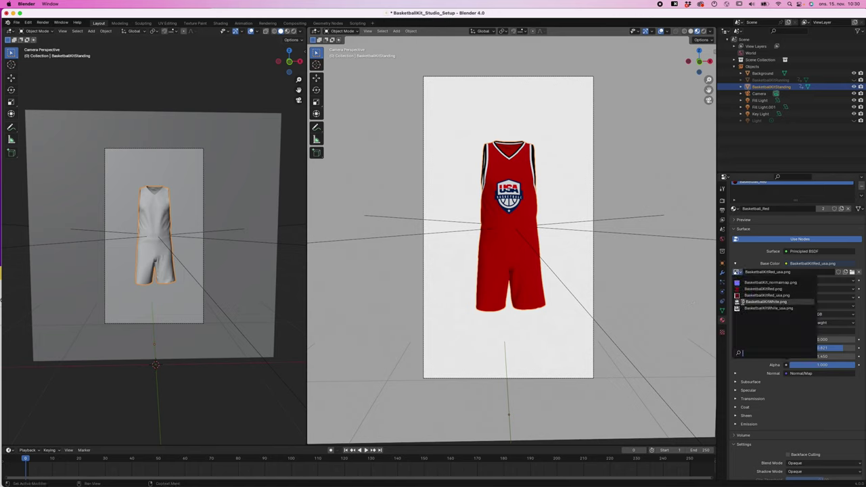
left_click(743, 303)
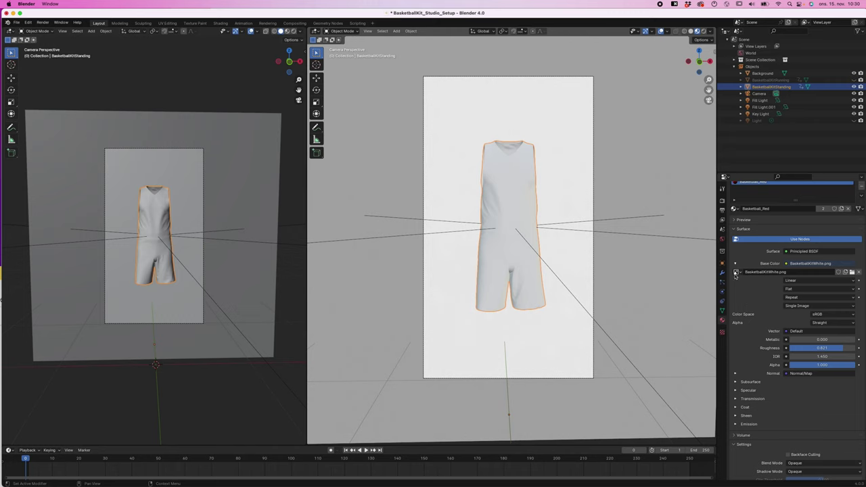
left_click(738, 273)
left_click(747, 308)
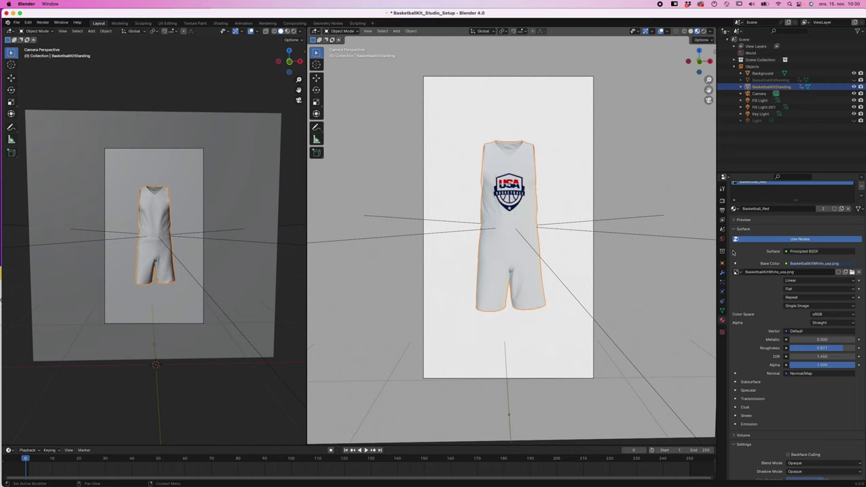
left_click(737, 273)
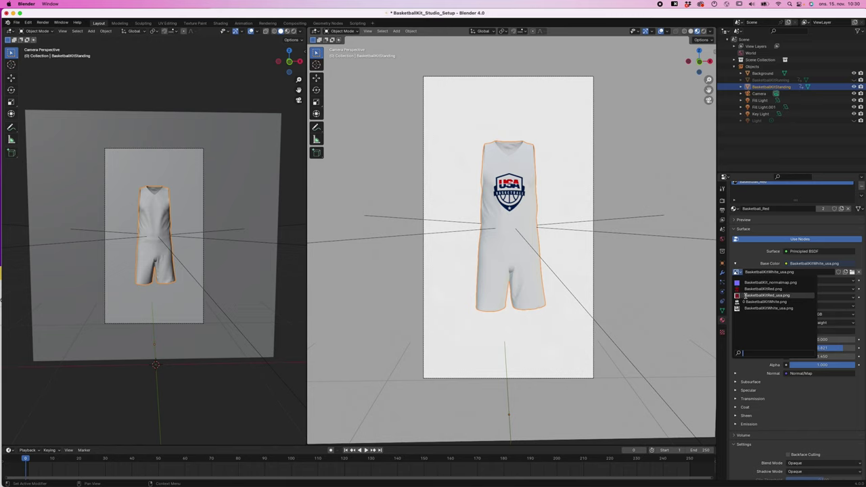
left_click(745, 296)
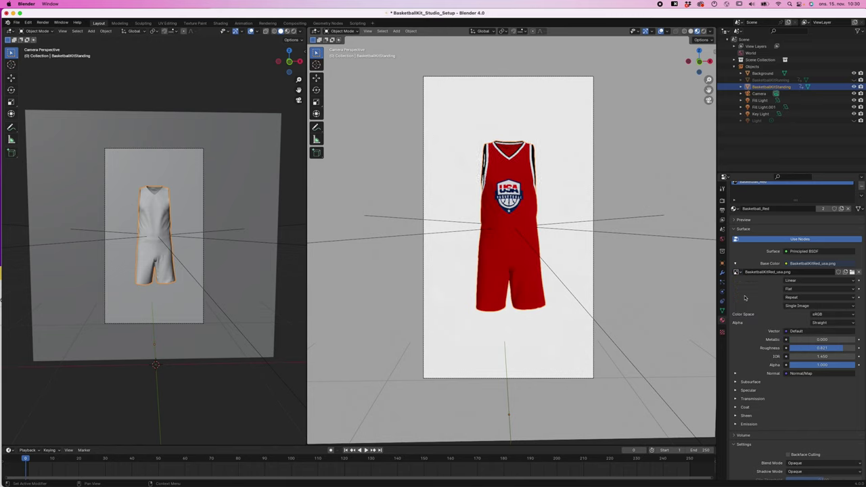
Step: Hide the standing kit, show the running kit, and preview the animation from the first frame
left_click(854, 87)
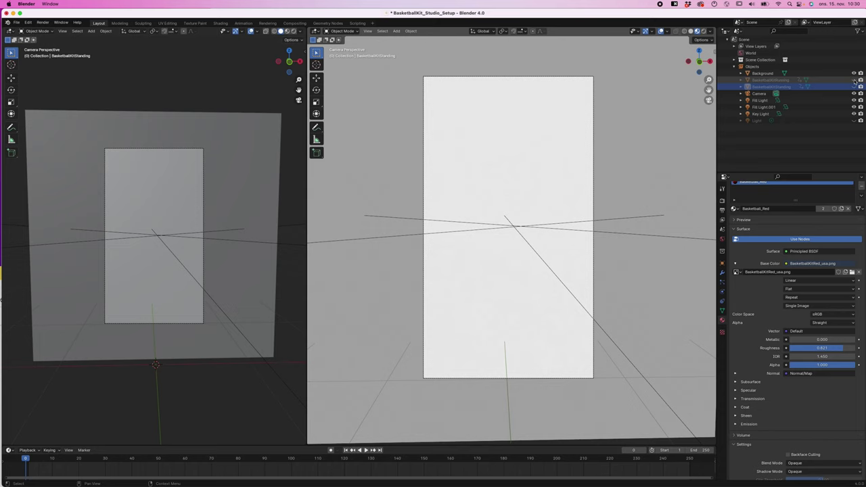
left_click(854, 80)
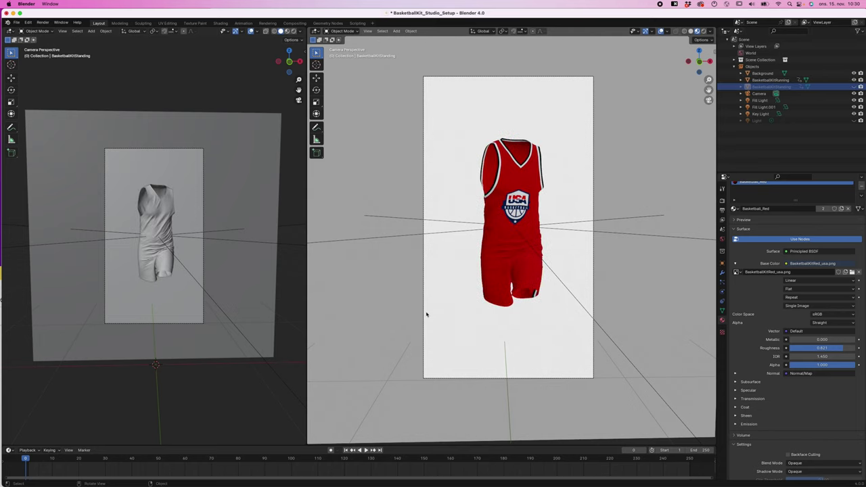
key("space")
key("Escape")
Step: Unhide BasketballKitStanding and hide BasketballKitRunning in the Outliner
left_click(855, 86)
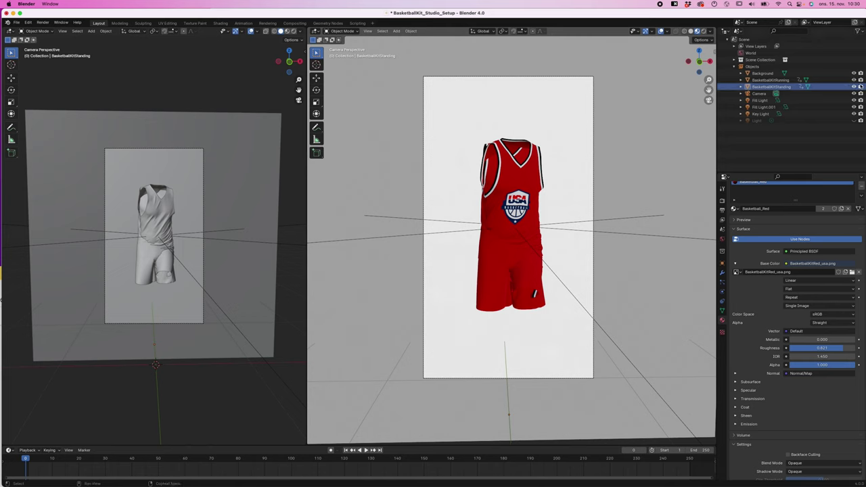
left_click(854, 80)
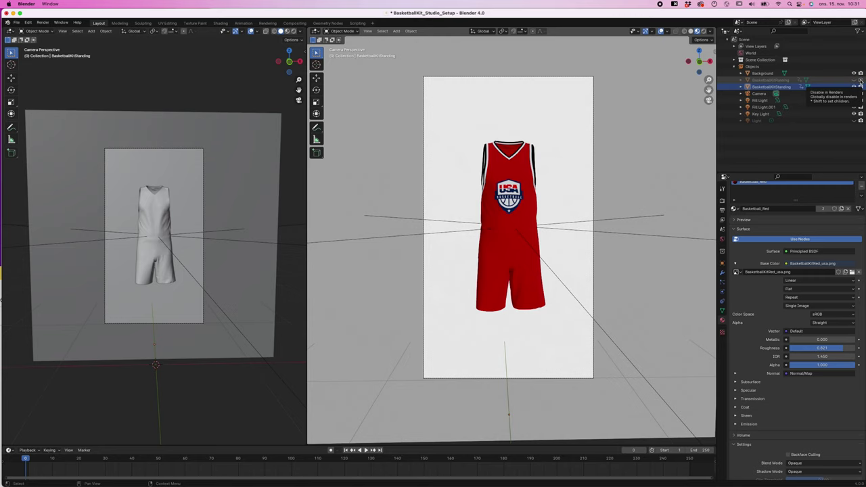
left_click(42, 23)
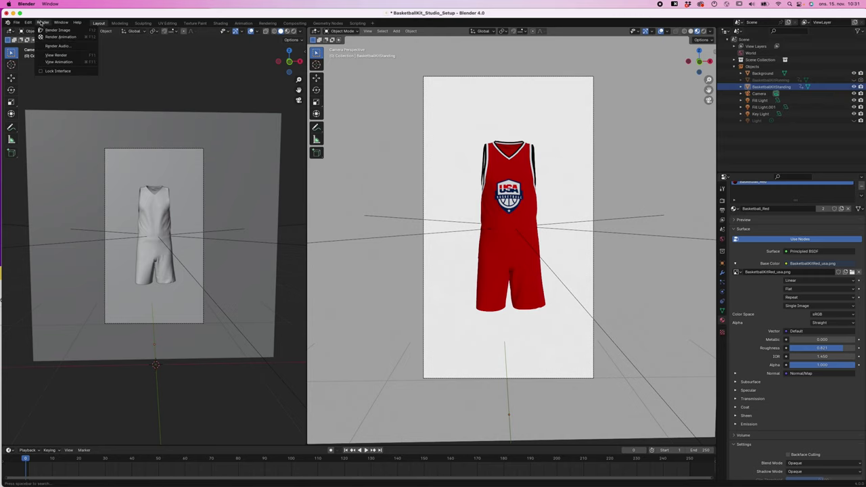
Step: Render the standing kit as a still image and save it as RENDER1.png
left_click(49, 31)
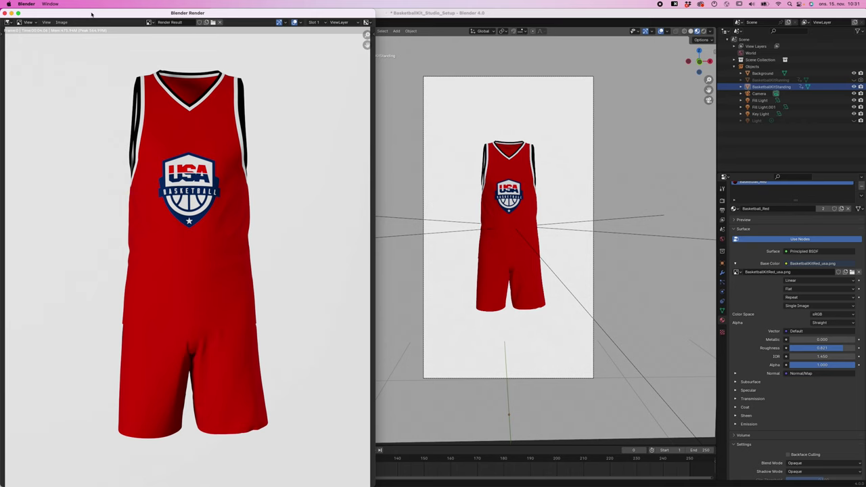
left_click_drag(91, 14, 103, 14)
left_click(73, 22)
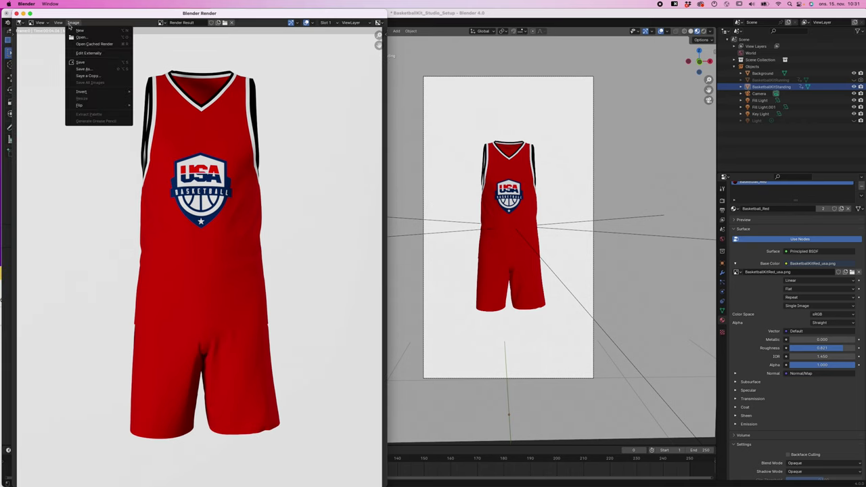
left_click(97, 70)
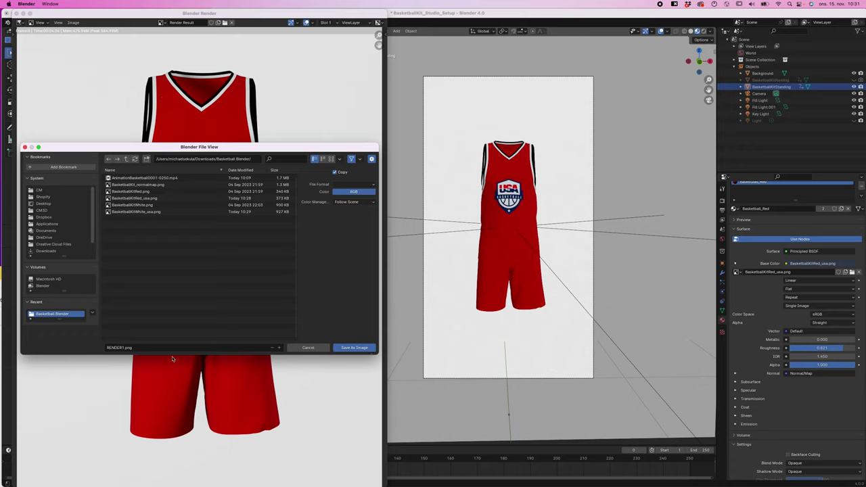
left_click(348, 348)
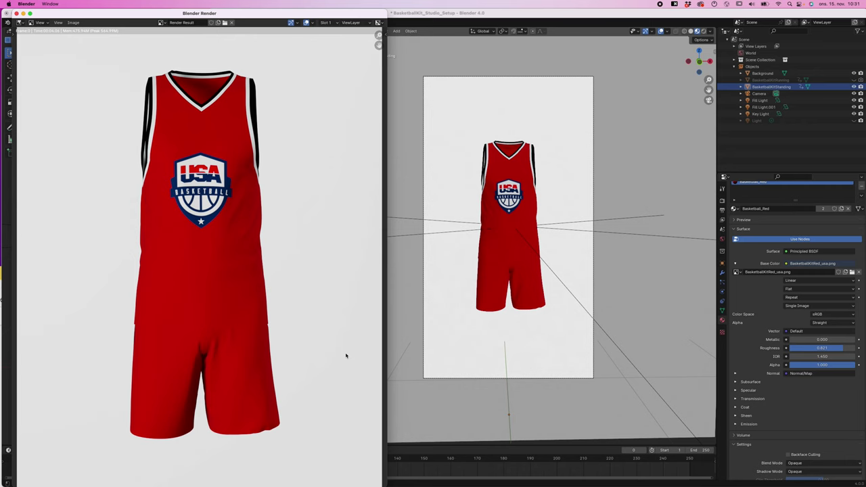
left_click(466, 315)
left_click(416, 323)
left_click(100, 458)
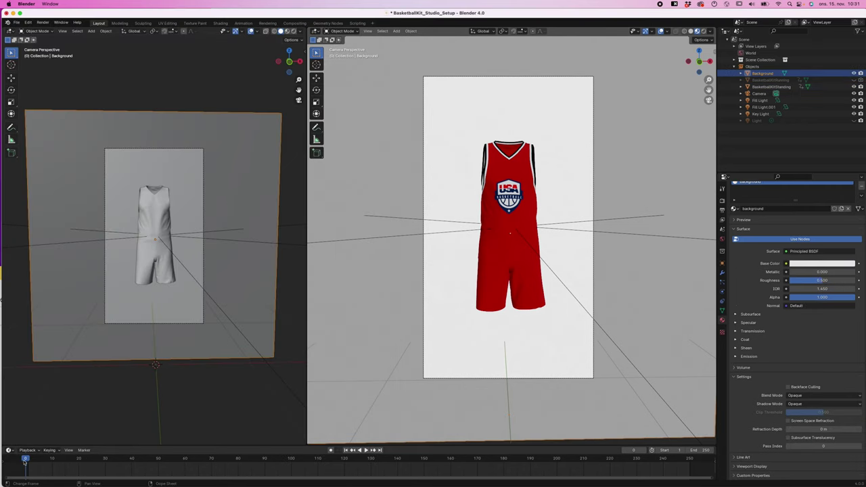
left_click_drag(100, 465, 95, 465)
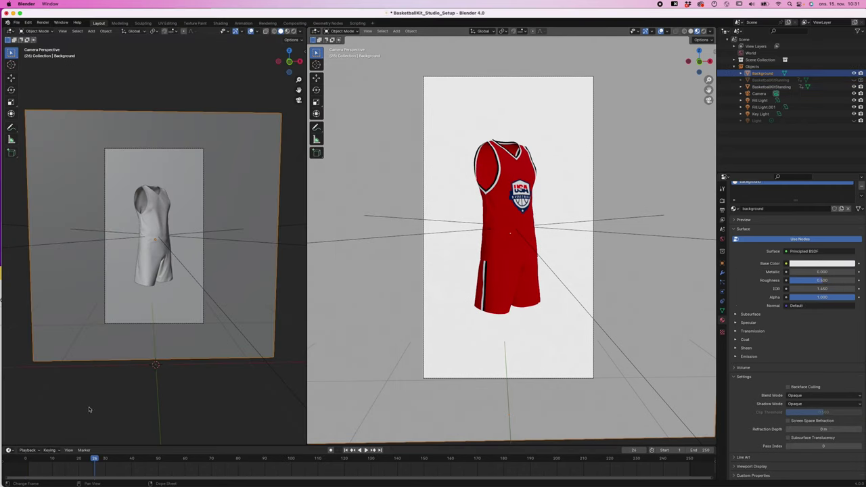
left_click(43, 22)
left_click(58, 31)
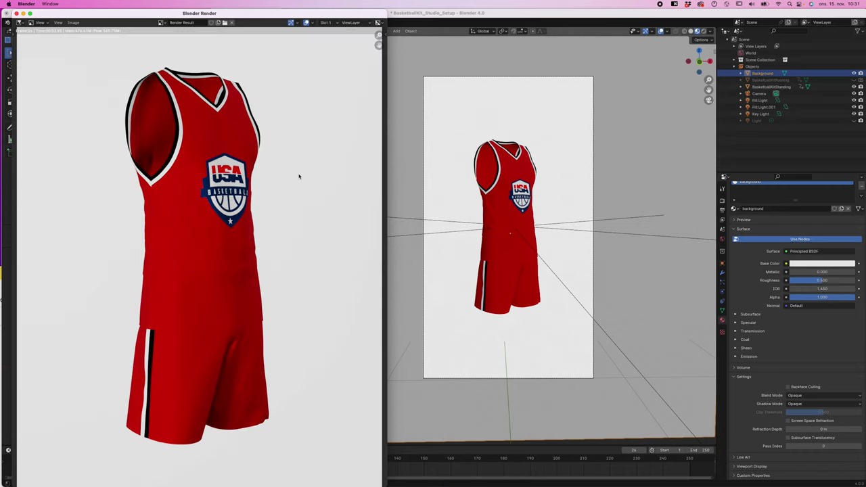
left_click(15, 13)
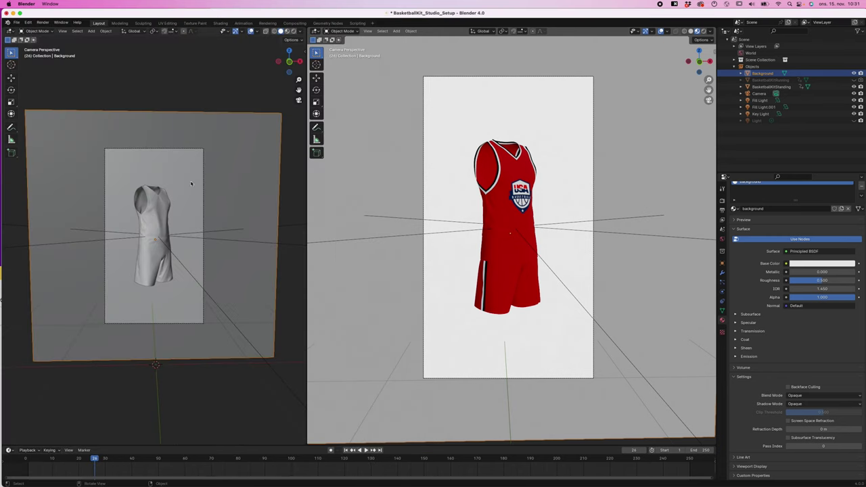
left_click_drag(102, 458, 25, 459)
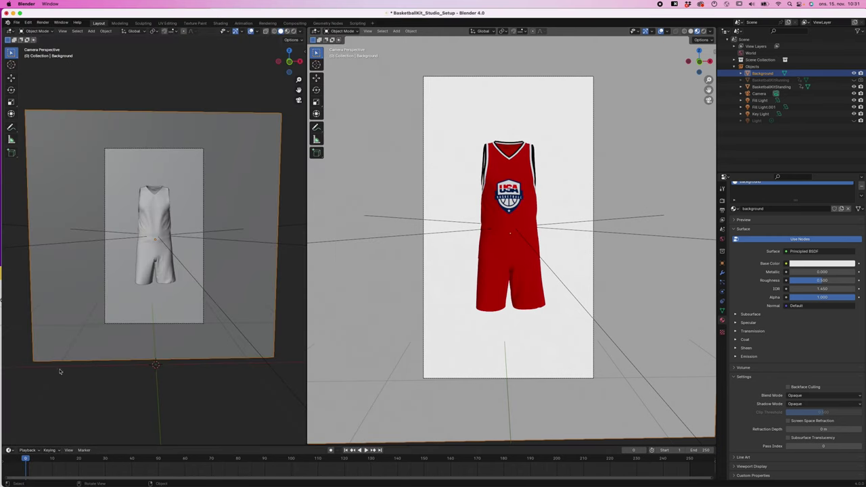
Step: Toggle the Background plane off and on, show BasketballKitRunning and hide BasketballKitStanding
left_click(854, 73)
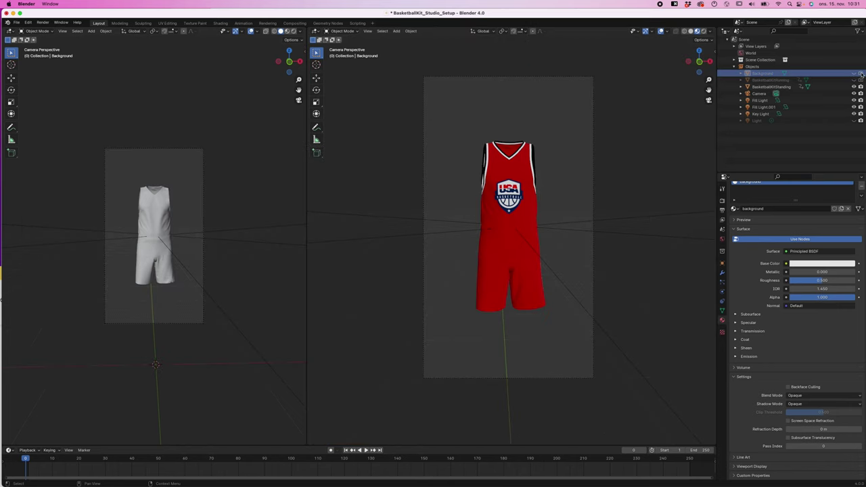
left_click(854, 73)
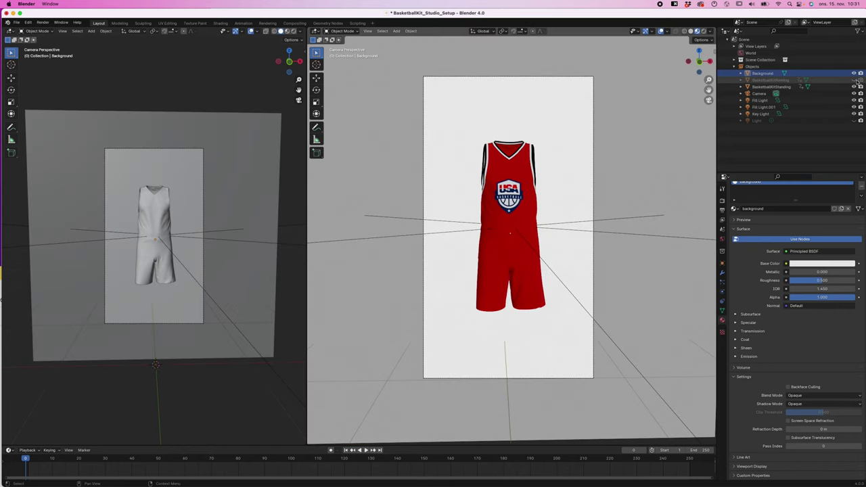
left_click(855, 80)
left_click(855, 87)
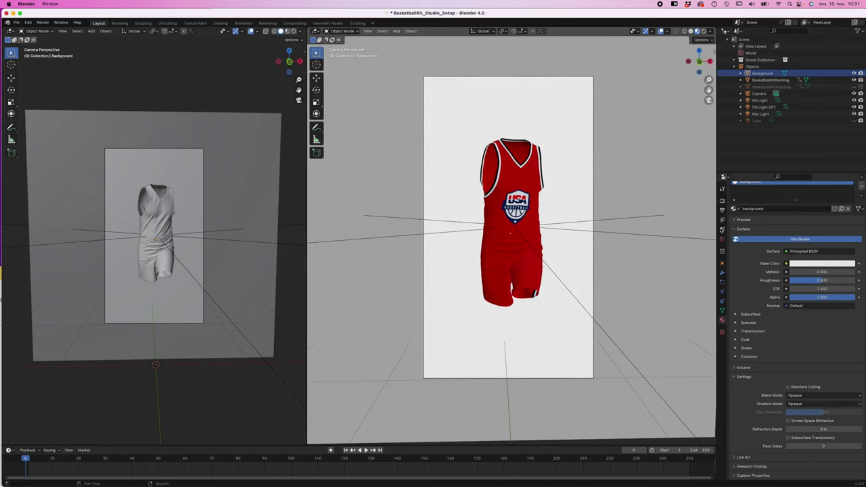
left_click(723, 211)
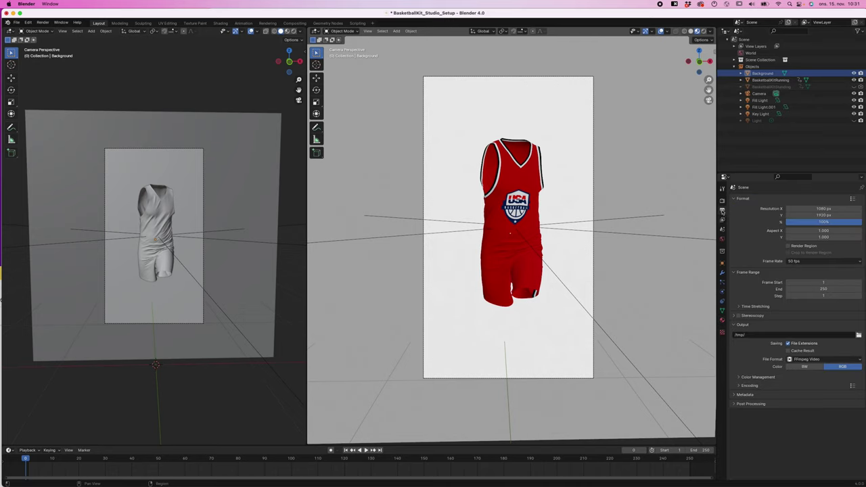
Step: Set the animation output path to Downloads > Basketball Blender > renderanimation1
left_click(859, 336)
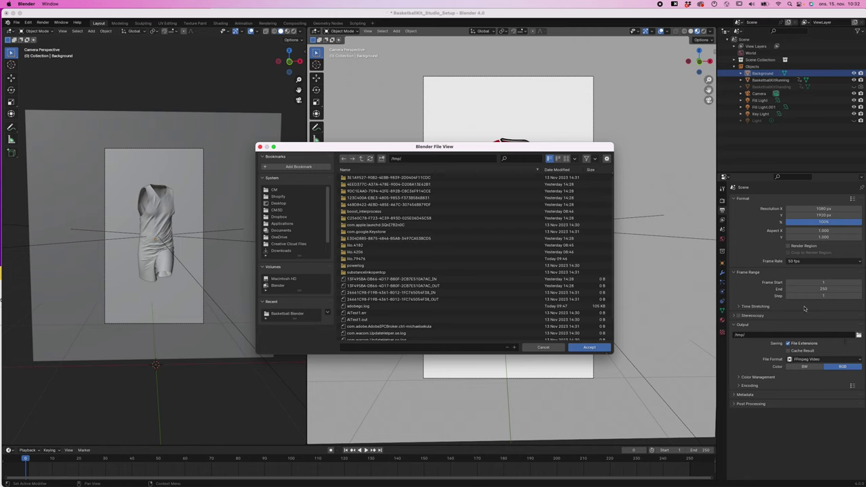
left_click(284, 251)
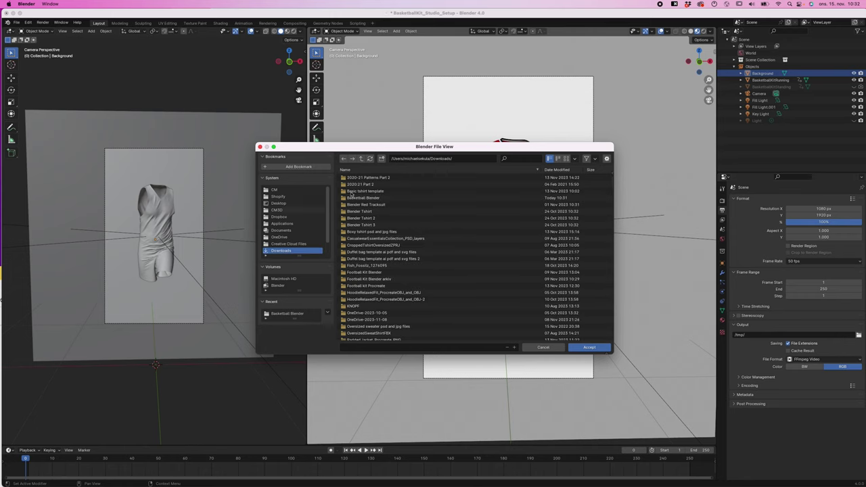
left_click(370, 198)
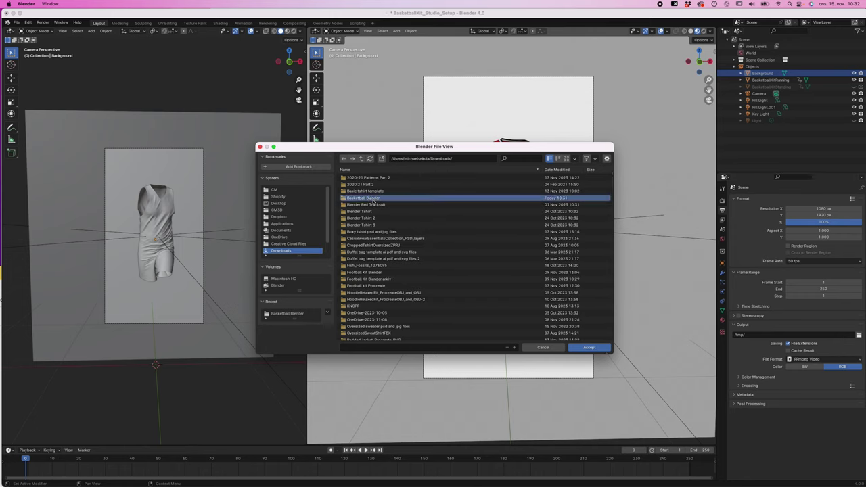
double_click(371, 199)
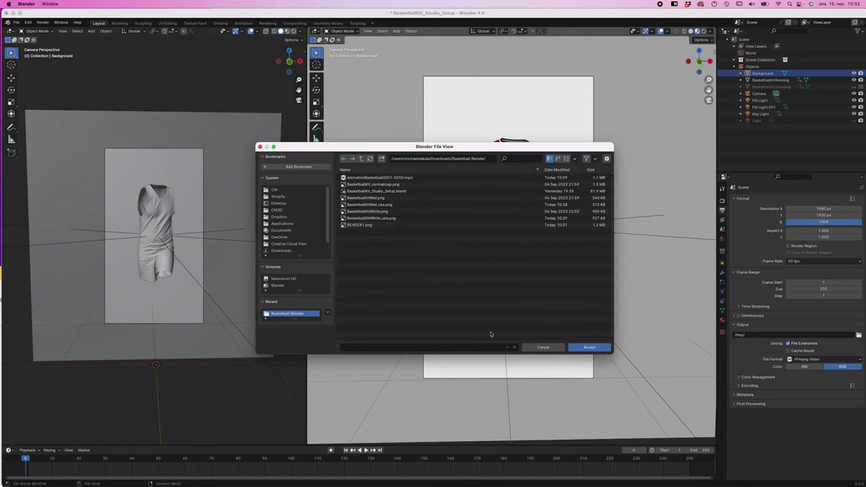
left_click(420, 346)
type("renderanim")
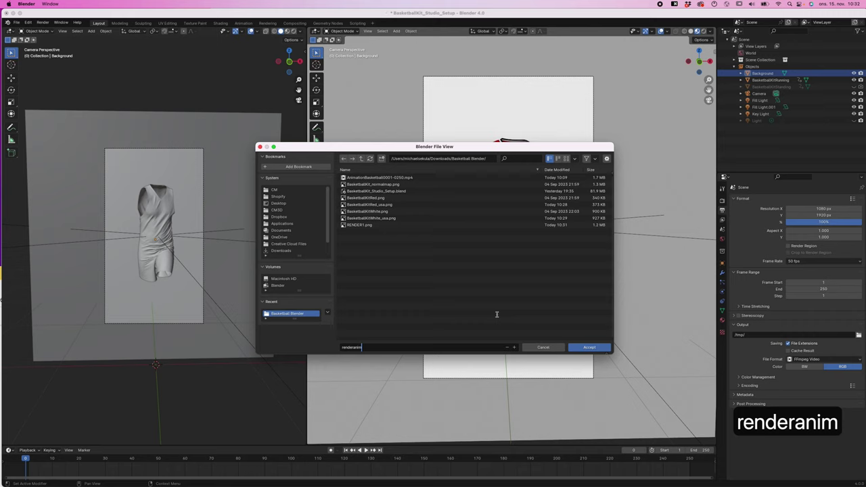
type("ation1")
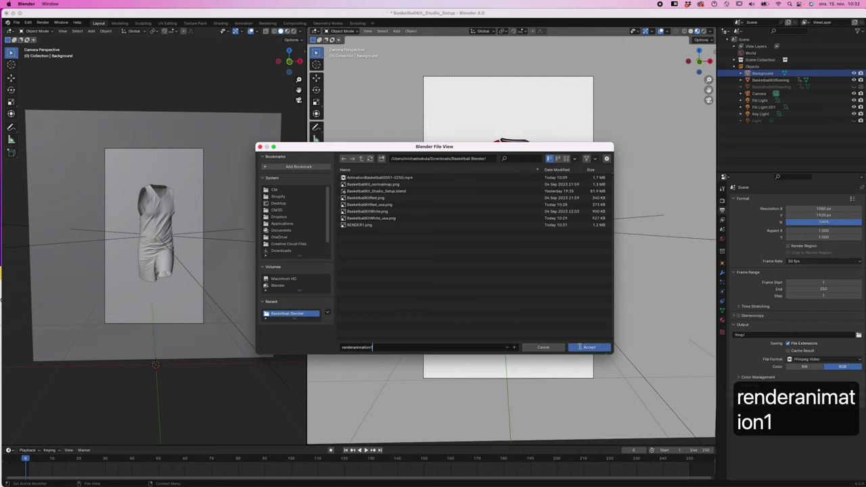
left_click(582, 347)
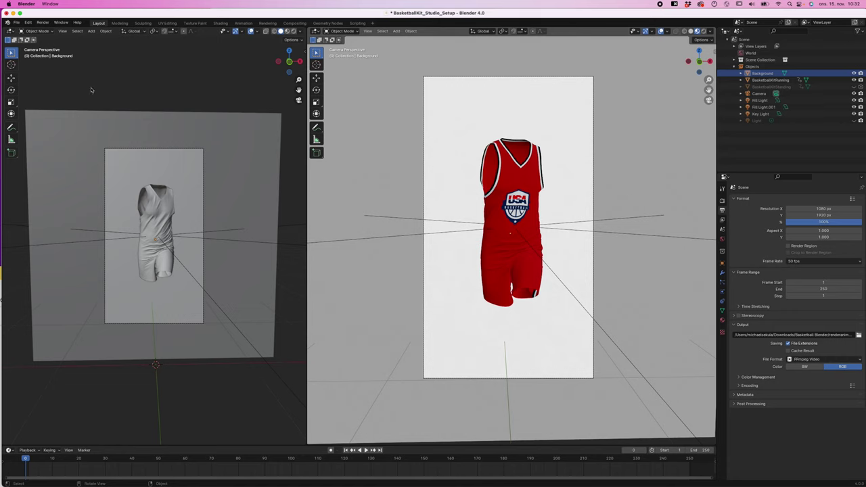
Step: Scrub the timeline to check the running motion, then Render Animation and play it back
left_click(42, 22)
left_click_drag(26, 459, 697, 464)
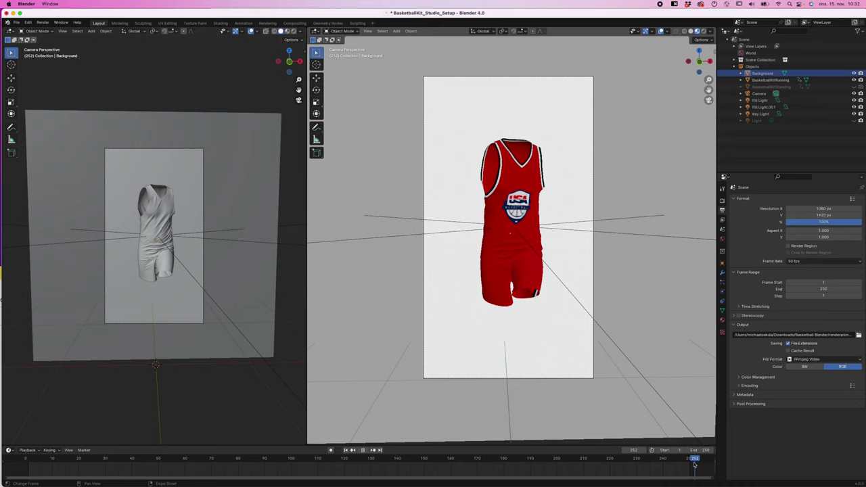
left_click_drag(694, 465, 25, 460)
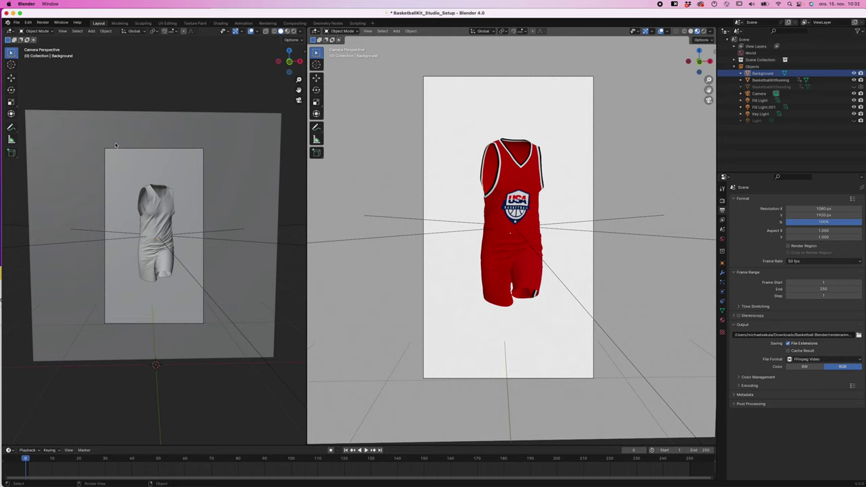
left_click(42, 24)
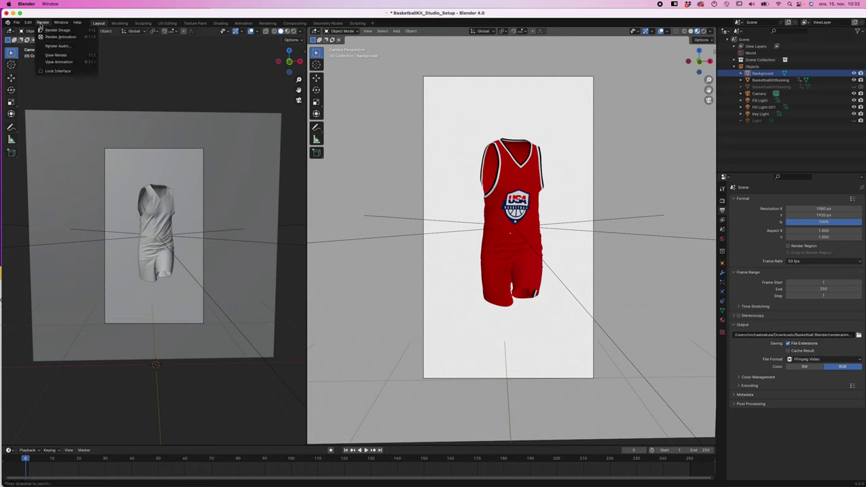
left_click(51, 37)
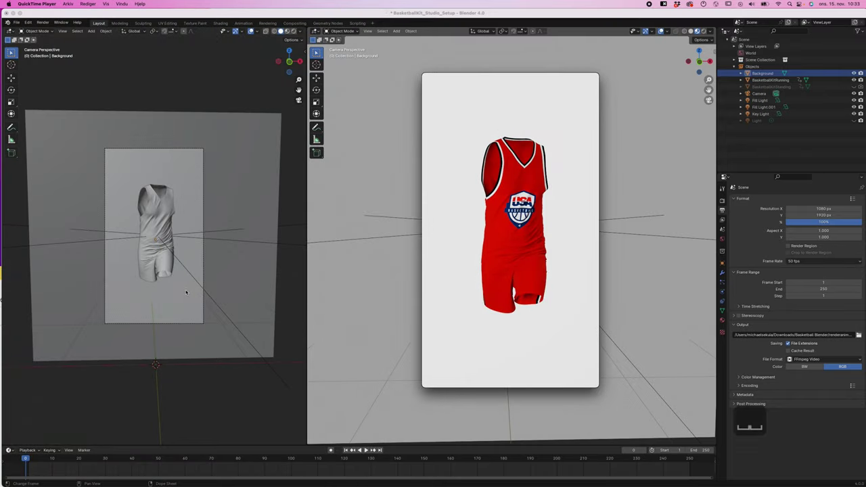
key("space")
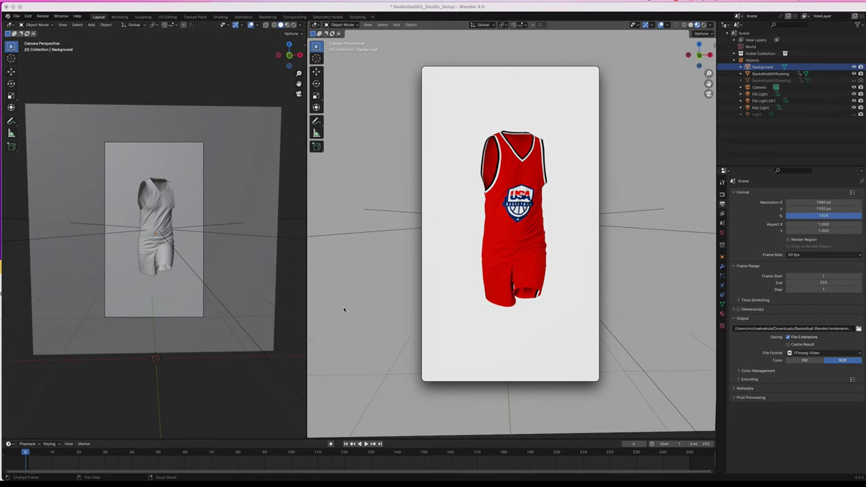
Step: Close the rendered animation playback and select the key light in the viewport
mouse_move(434, 111)
left_click(427, 71)
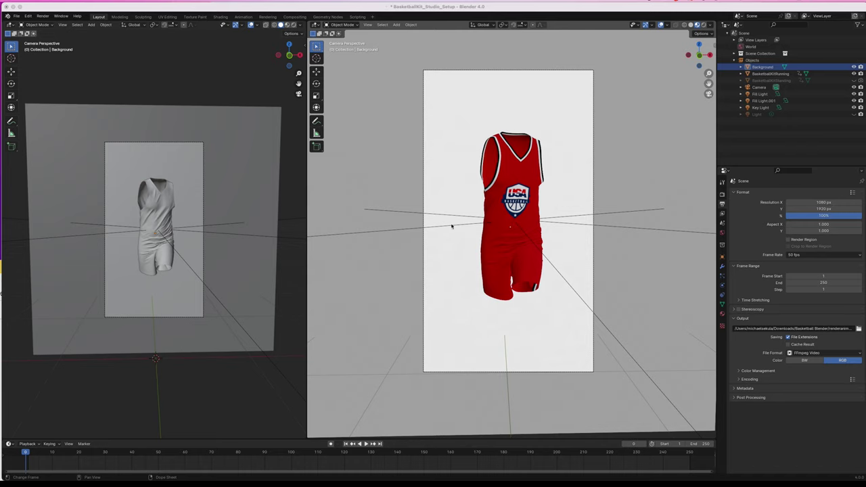
left_click(450, 228)
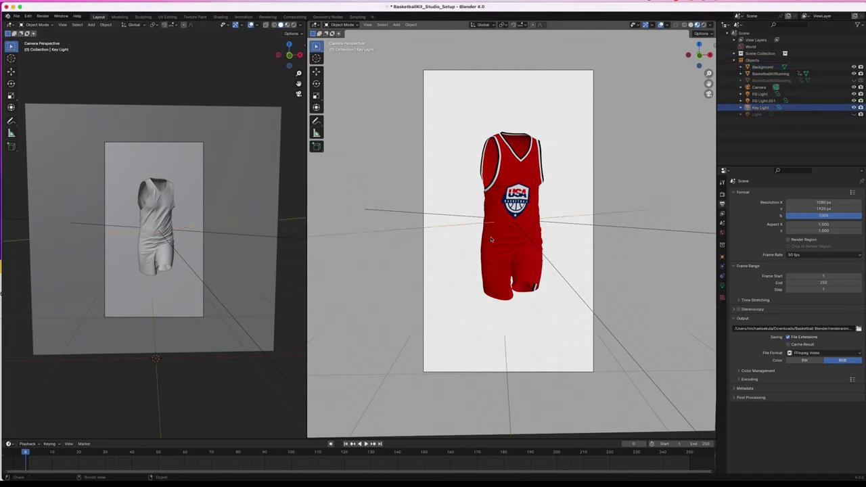
Step: Select Key Light and set its power to 200 W in the light settings
left_click(761, 107)
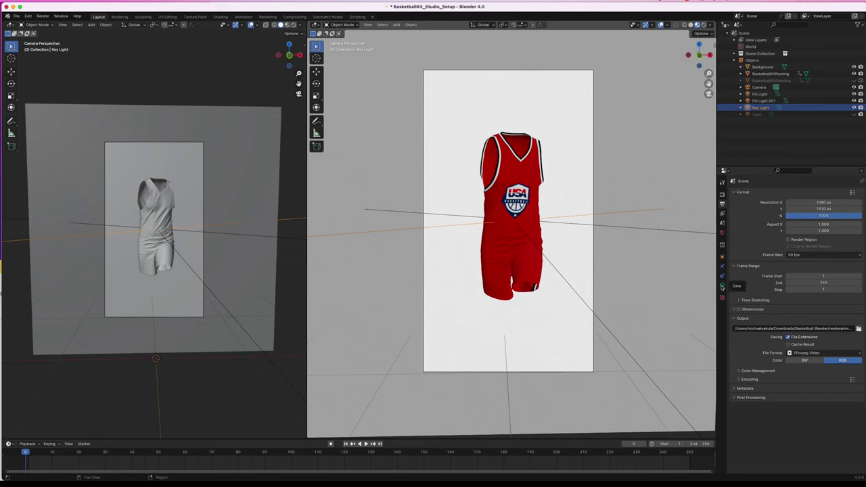
left_click(722, 287)
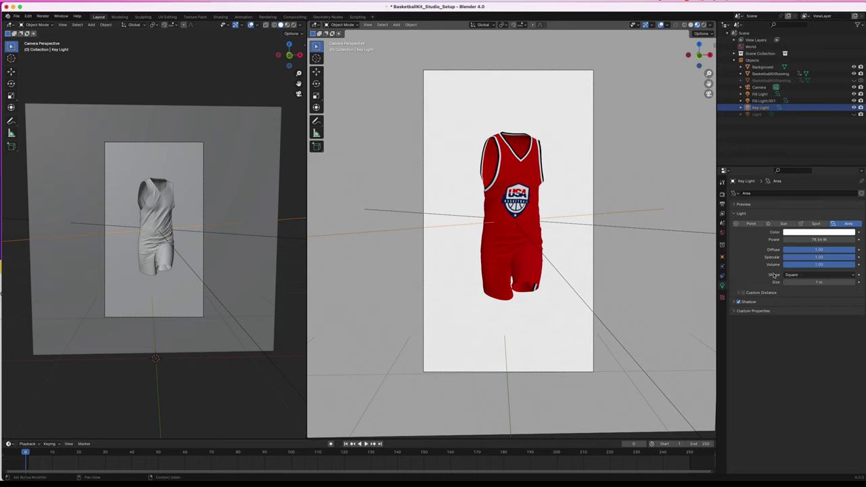
left_click(801, 239)
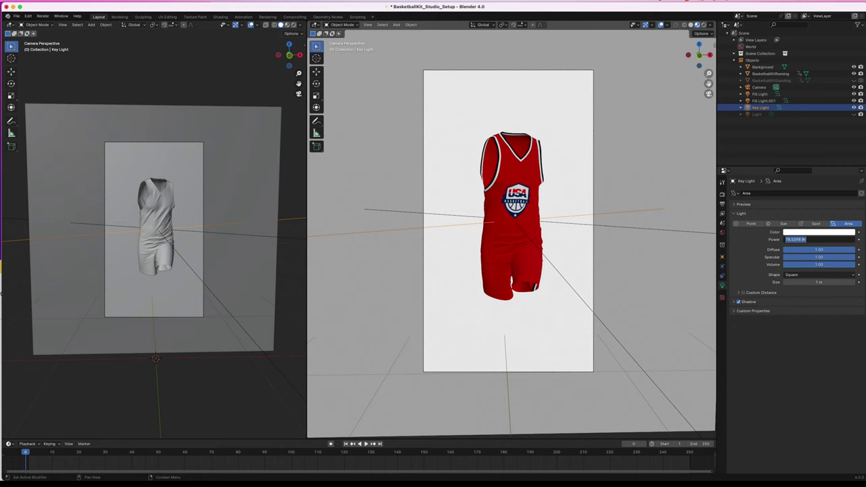
type("200")
key("Return")
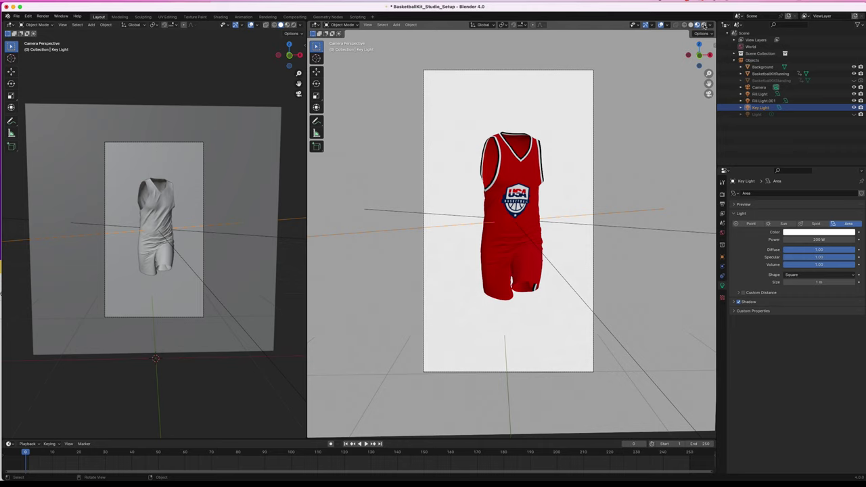
Step: Switch to Rendered shading and test Key Light powers 150, 1000 and 10 W, settling on 150 W
left_click(704, 24)
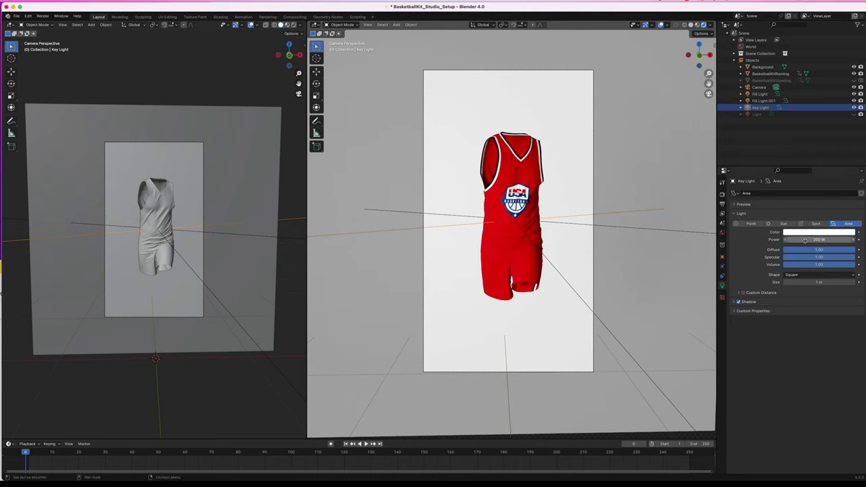
left_click(830, 240)
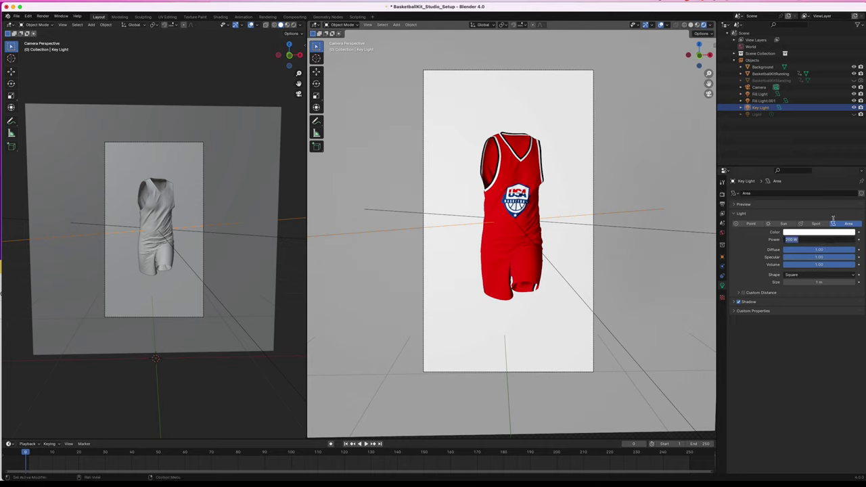
type("150")
key("Return")
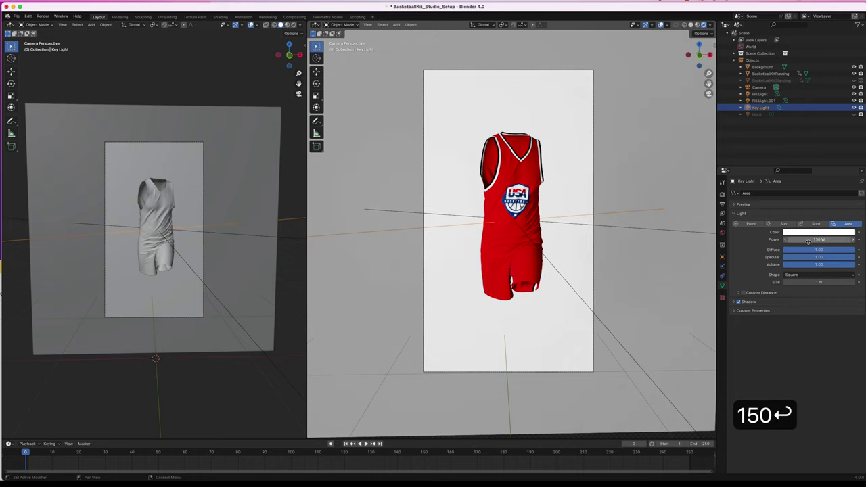
left_click(808, 241)
type("1000")
key("Return")
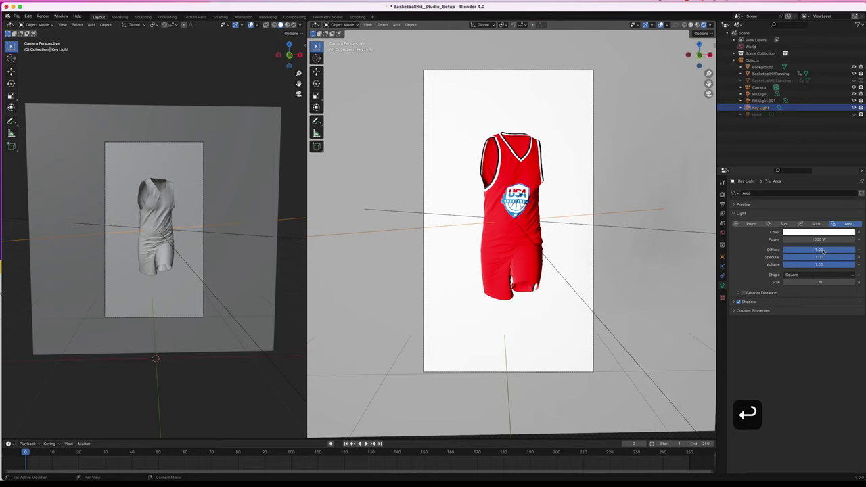
left_click(819, 241)
type("10")
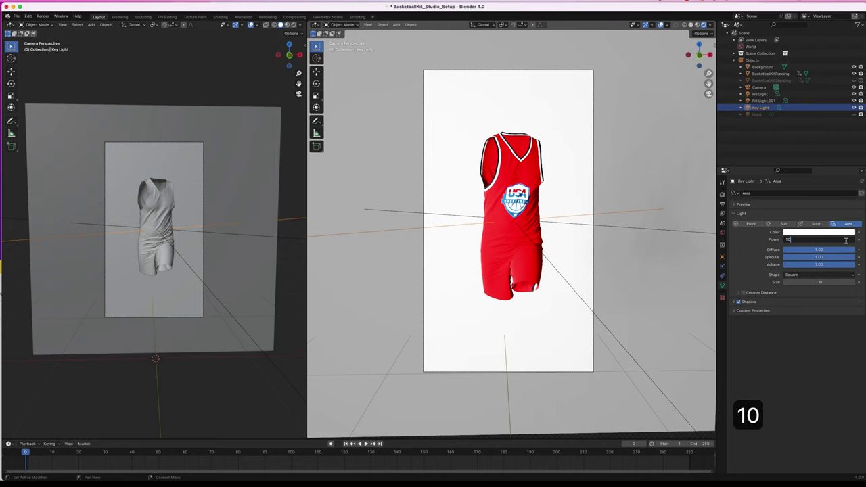
key("Return")
key("Return")
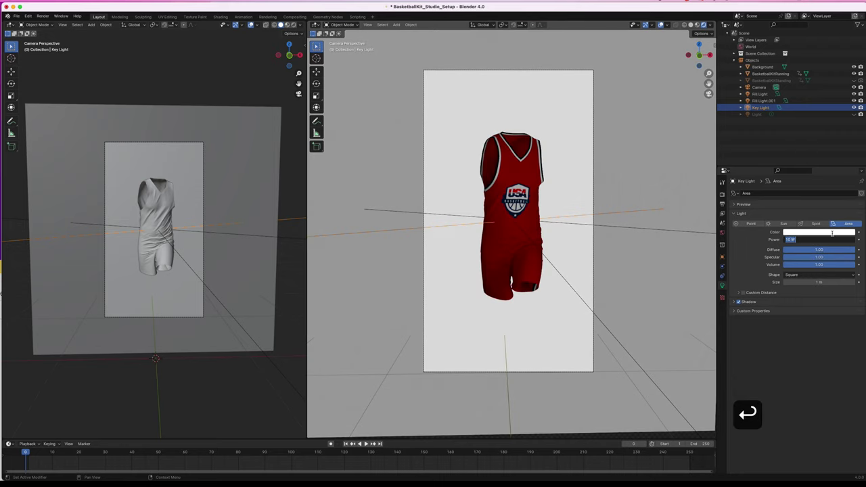
type("150")
key("Return")
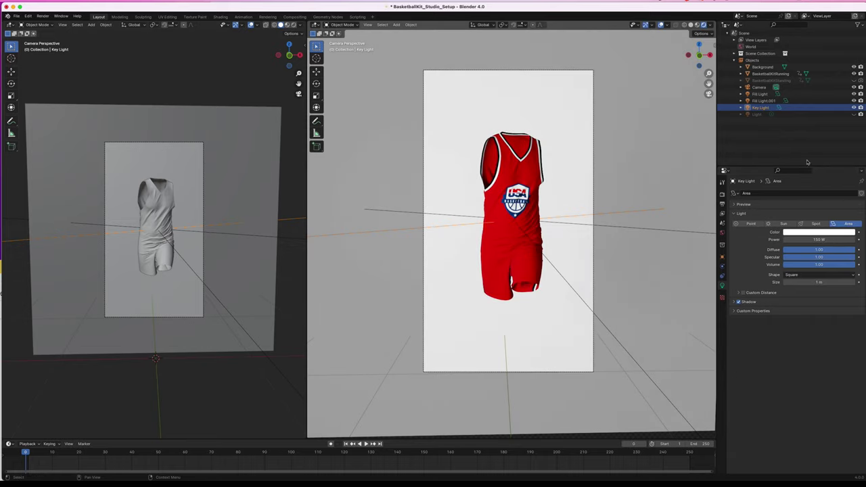
Step: Select Fill Light.001 and set its power to 30 W
left_click(764, 100)
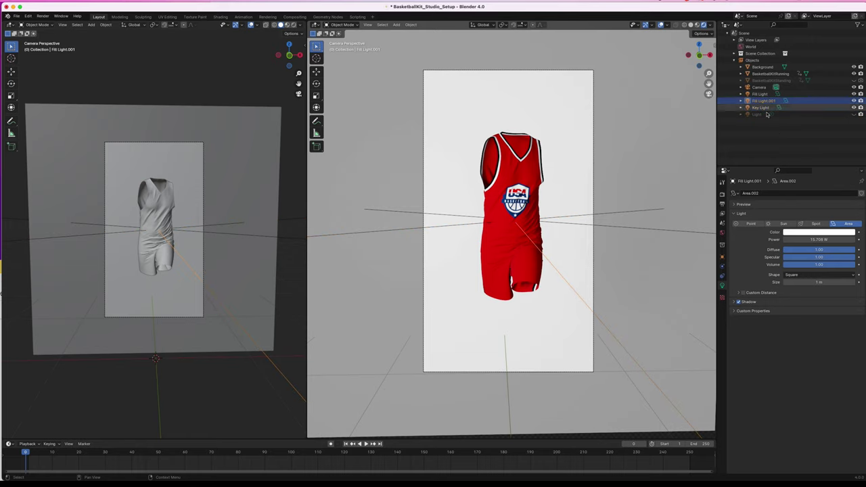
left_click(815, 239)
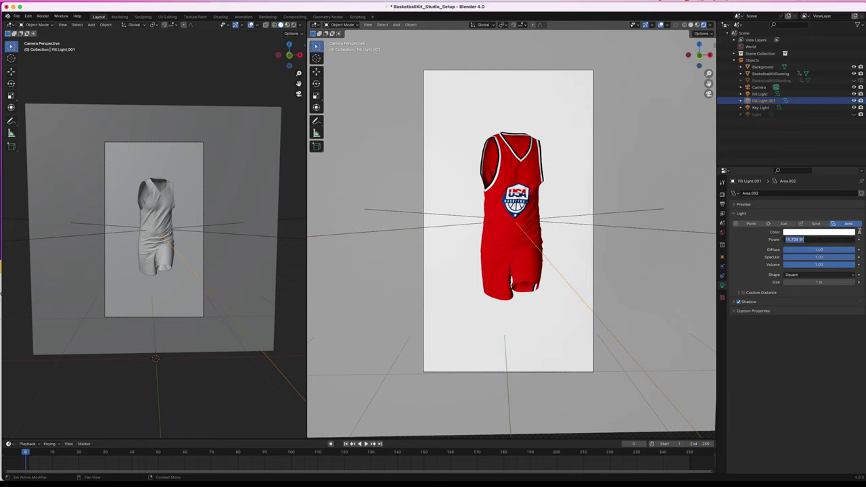
type("30")
key("Return")
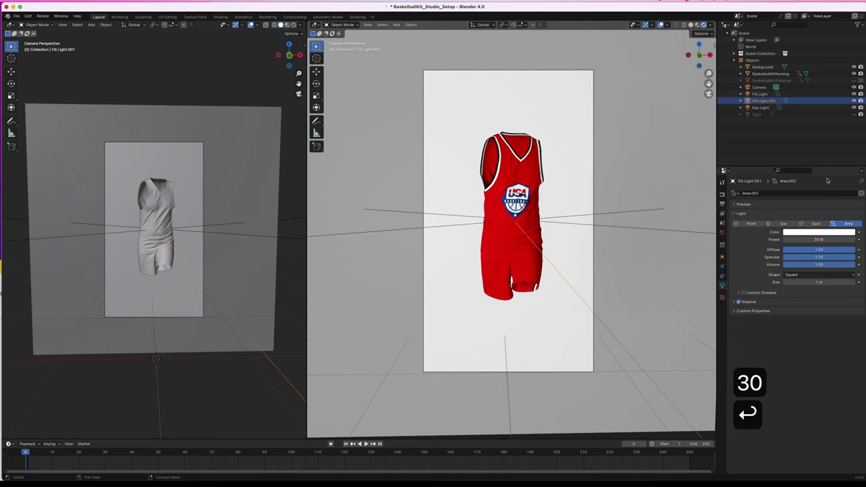
Step: Hide both fill lights and show them again to compare lighting, then select the Background plane
left_click(855, 100)
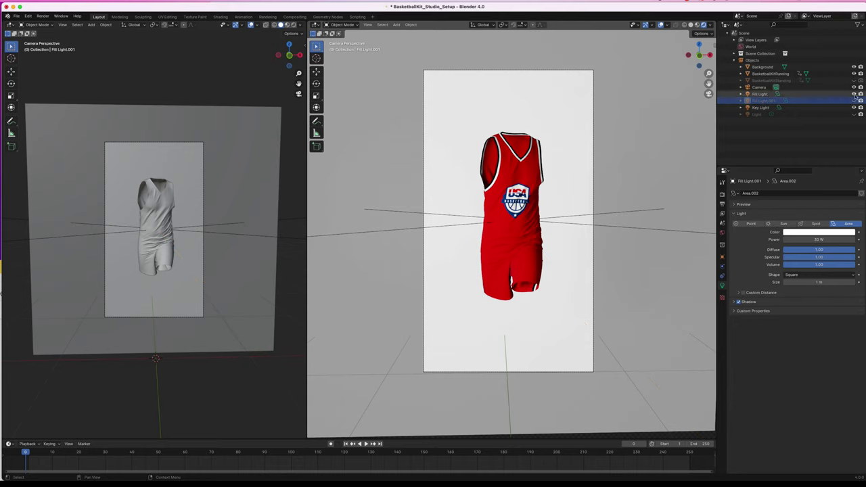
left_click(854, 94)
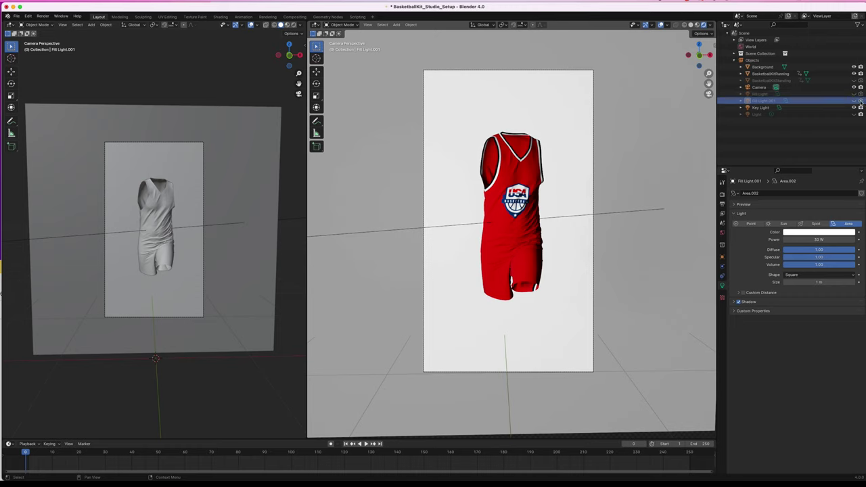
left_click(856, 101)
left_click(855, 94)
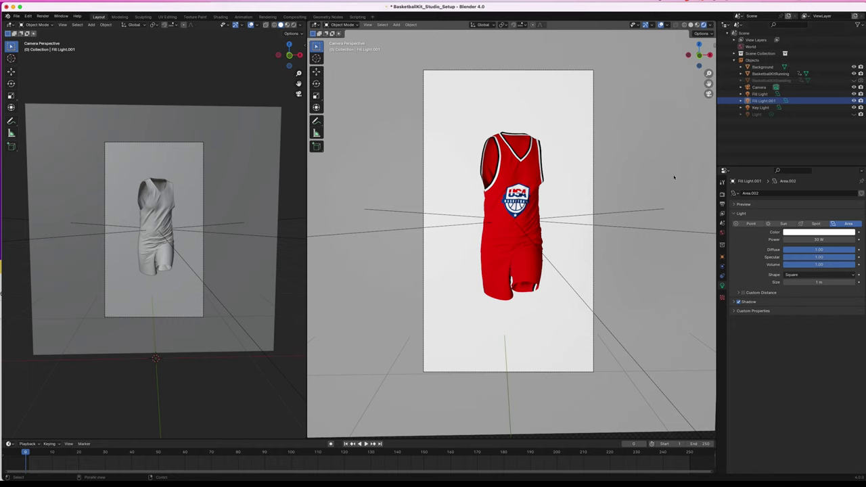
left_click(580, 166)
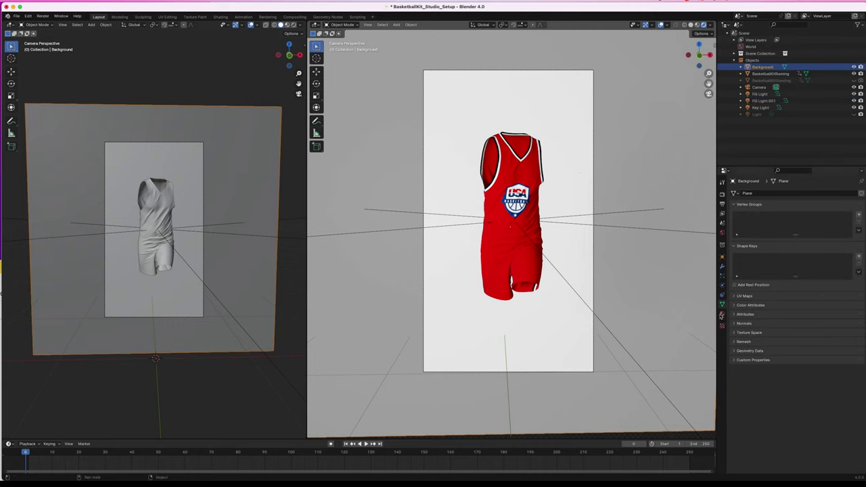
Step: In the Background plane's material, tint the base colour pinkish-red
left_click(722, 314)
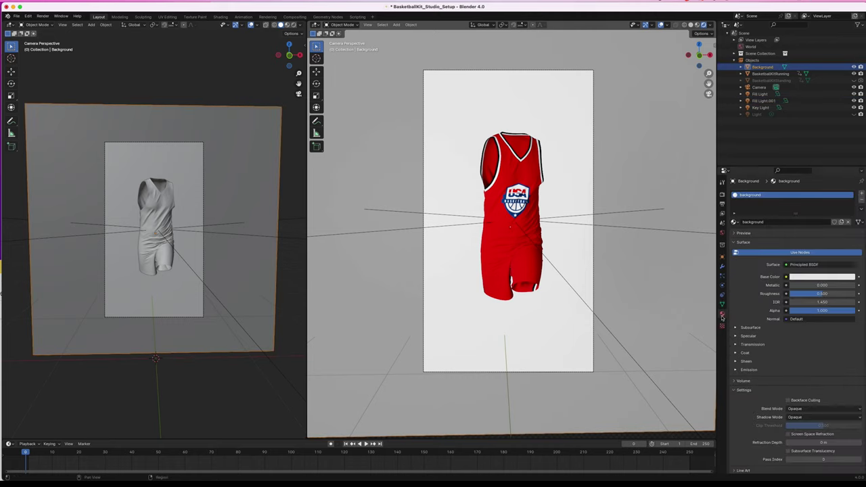
left_click(799, 277)
left_click_drag(816, 224, 838, 233)
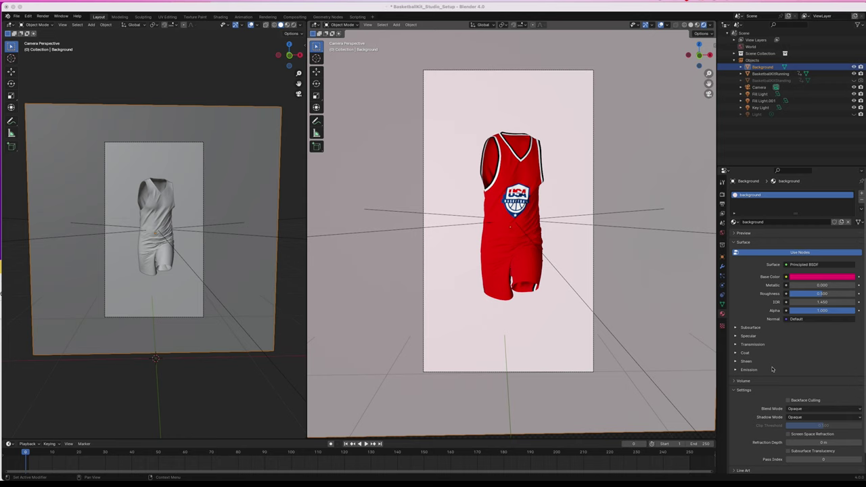
Step: Set the backdrop's emission colour to black and change its base colour to deep blue
left_click(735, 370)
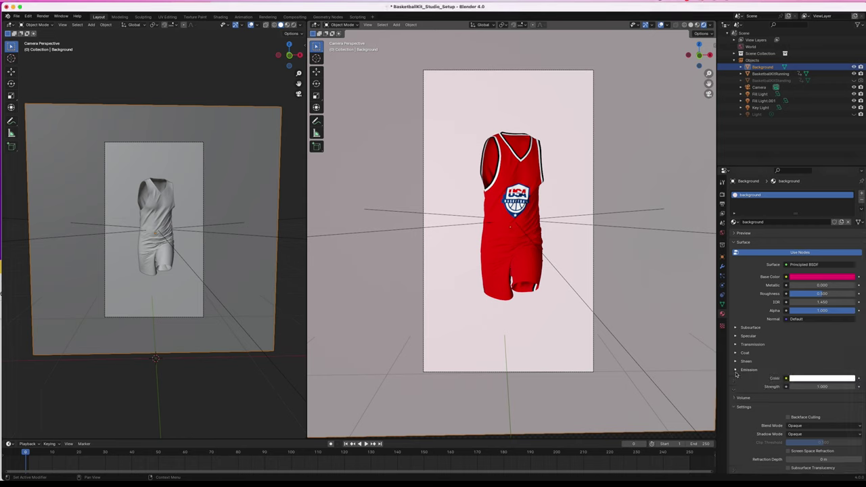
left_click(805, 380)
left_click_drag(849, 278, 860, 344)
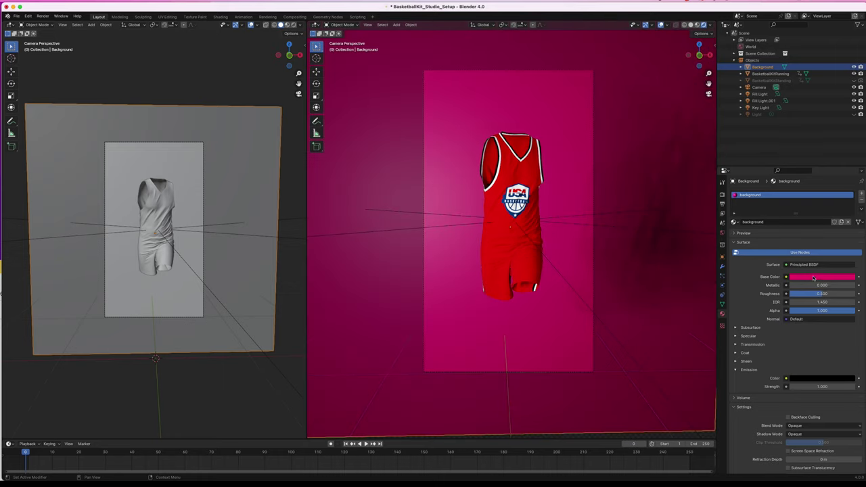
left_click(815, 278)
left_click(846, 183)
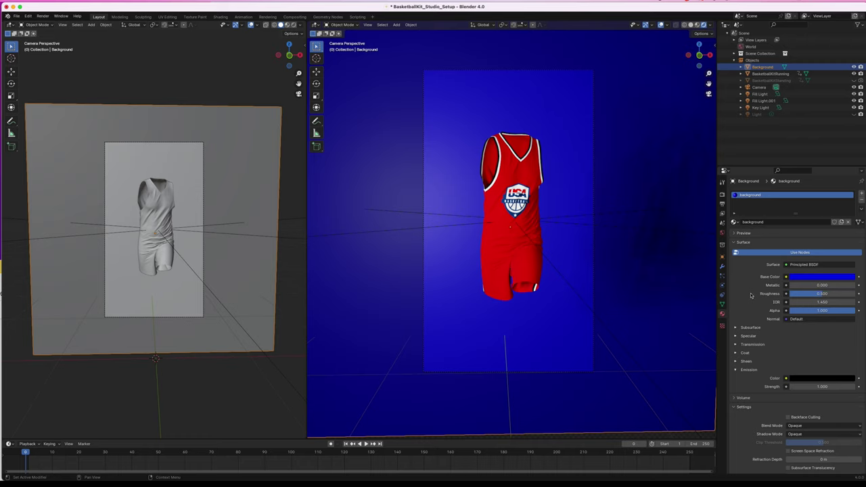
Step: In Output Properties, set Resolution X to 2480 and Resolution Y to 3508
left_click(722, 194)
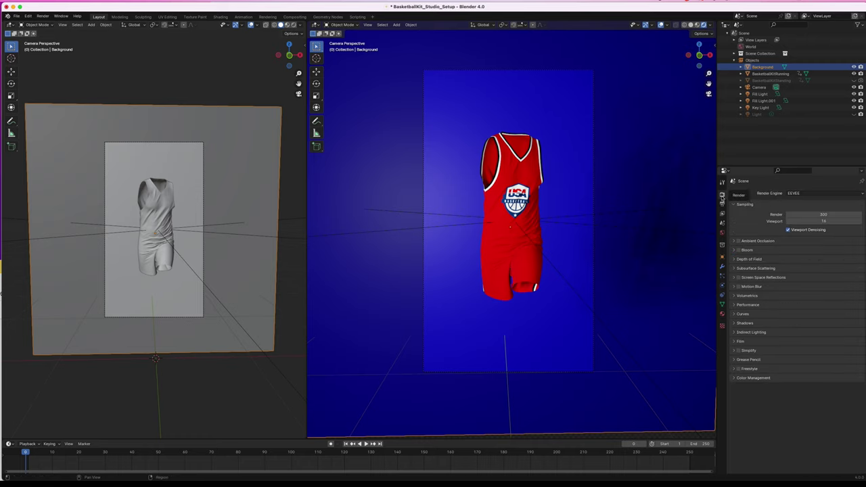
left_click(722, 204)
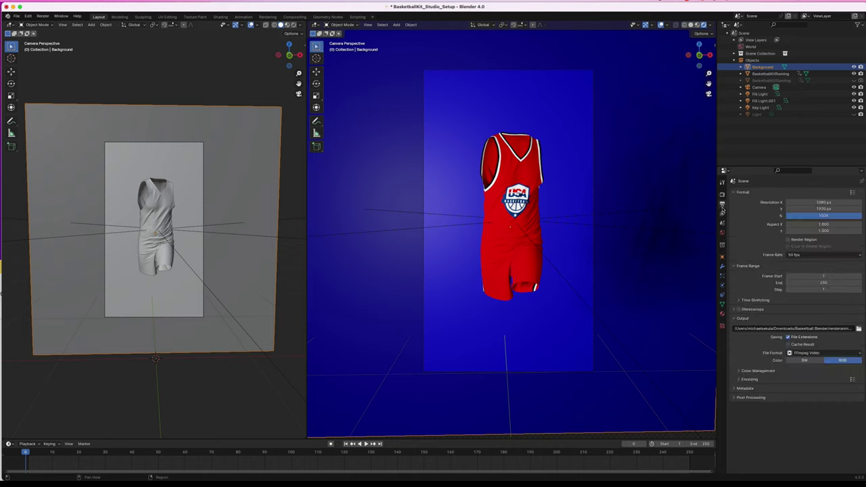
left_click(807, 203)
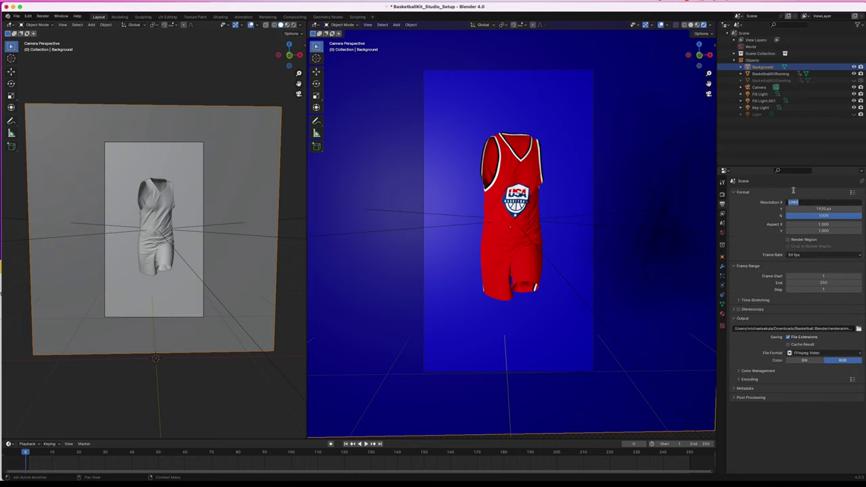
type("2")
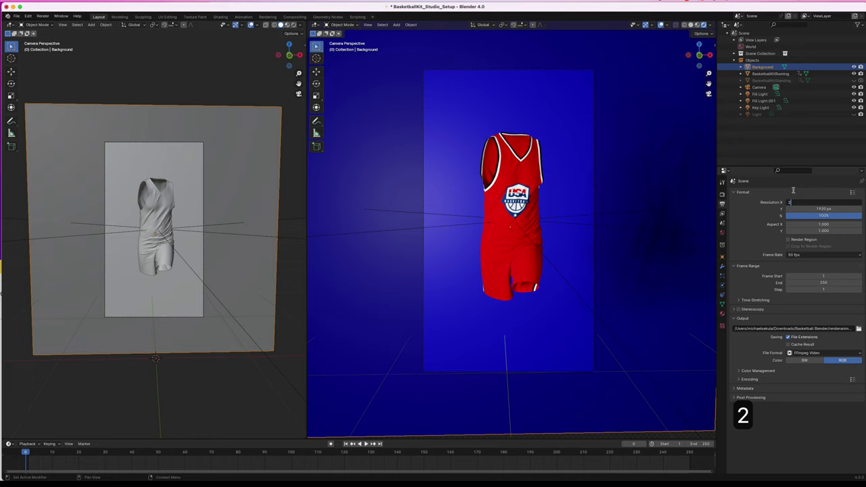
type("480")
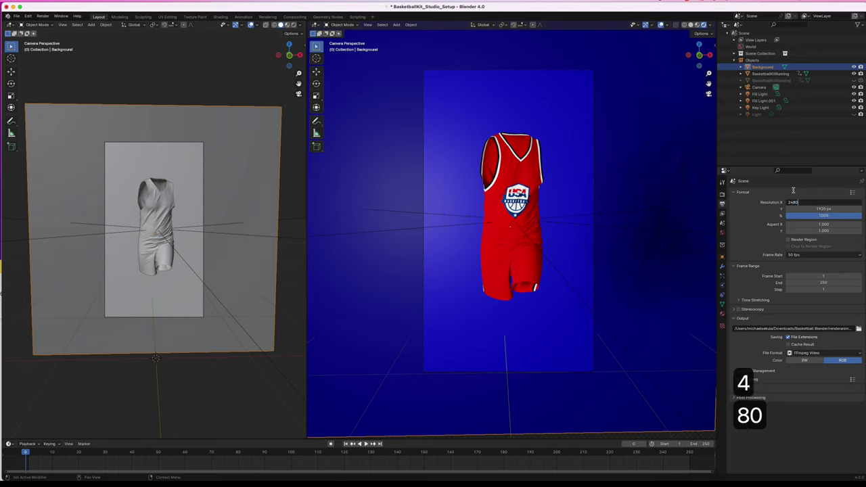
key("Tab")
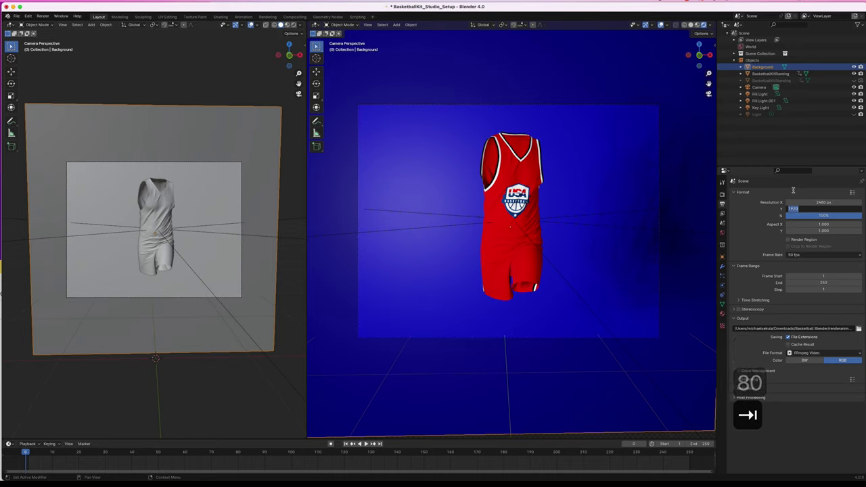
type("35")
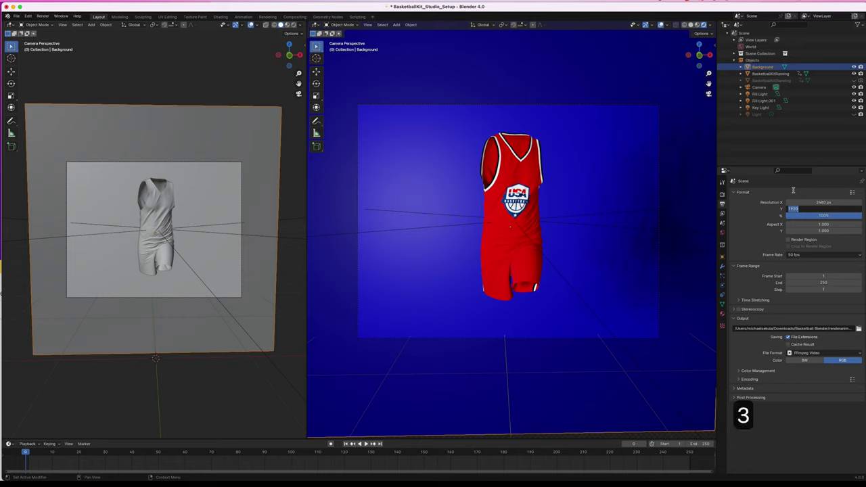
type("08")
key("Return")
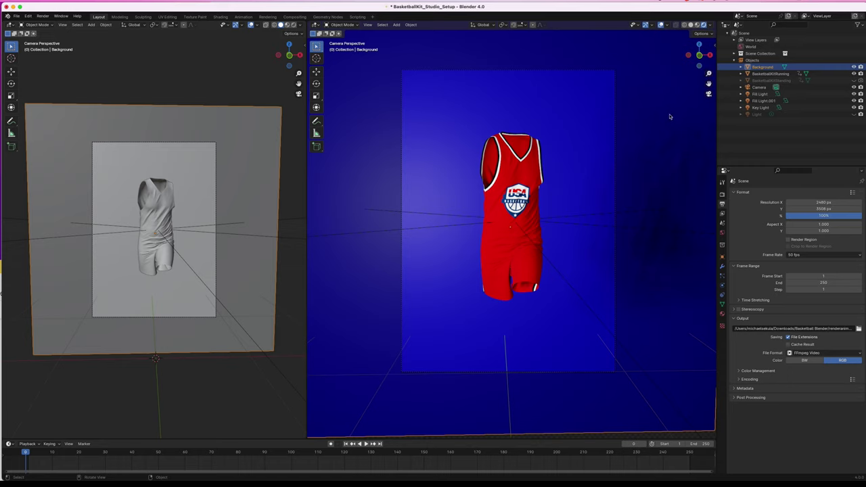
Step: Lock the camera to the view, hide the sidebar, and dolly the camera toward the jersey
key("n")
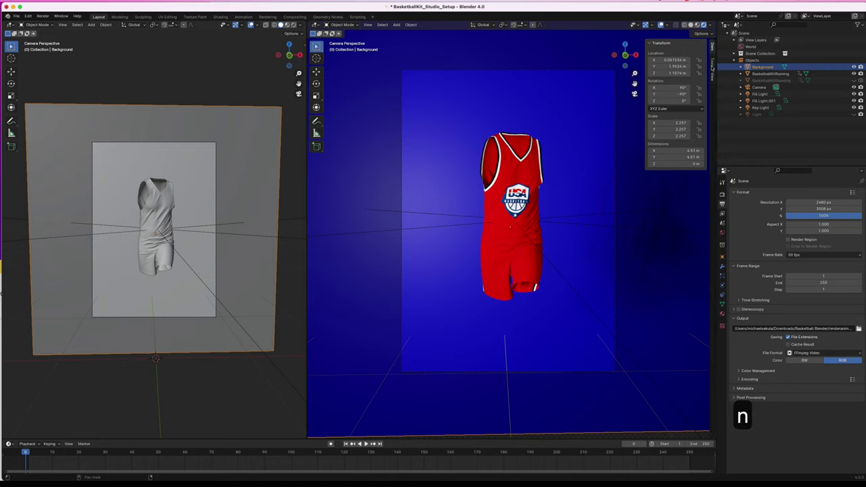
left_click(713, 76)
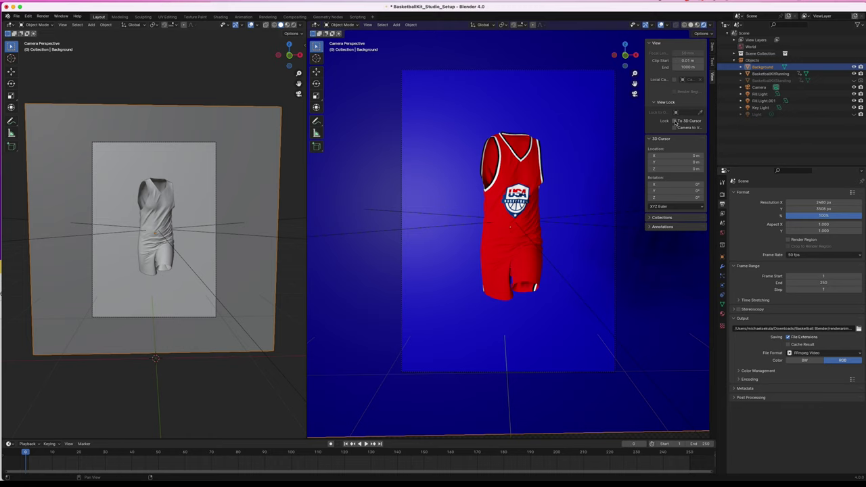
left_click(674, 128)
key("n")
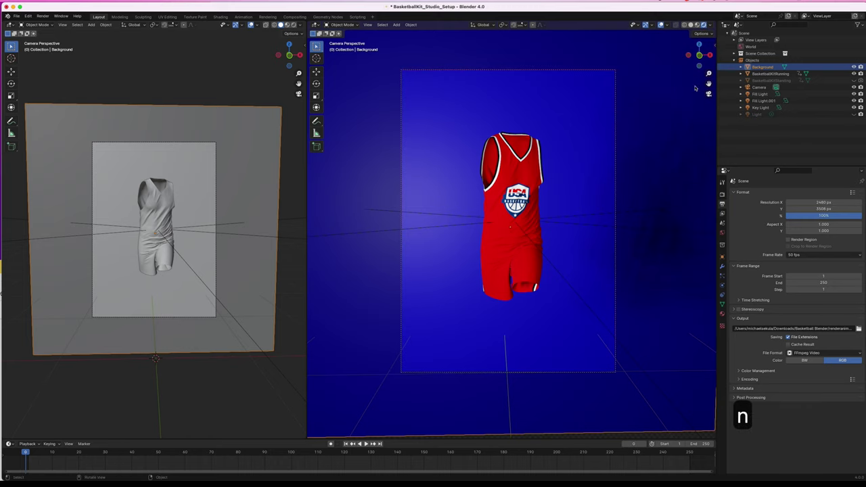
left_click_drag(709, 74, 704, 25)
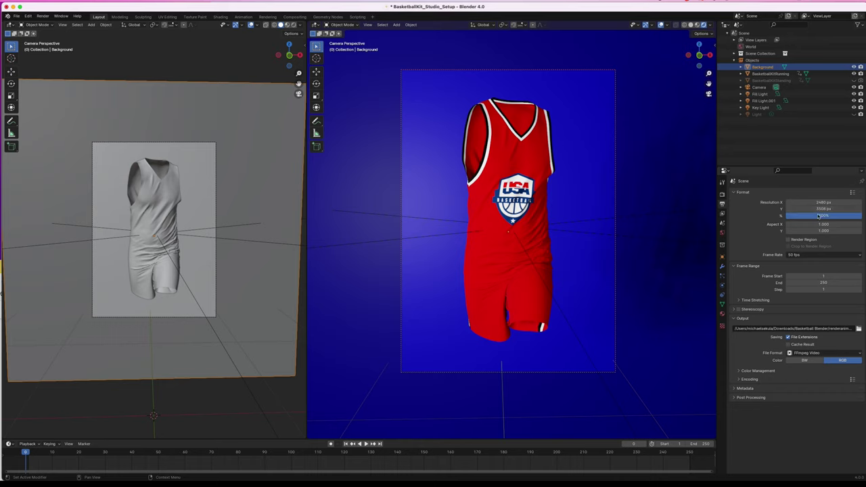
Step: Swap the resolution to 3508 × 2480 and pull the camera back to centre the jersey
left_click(835, 203)
type("3508")
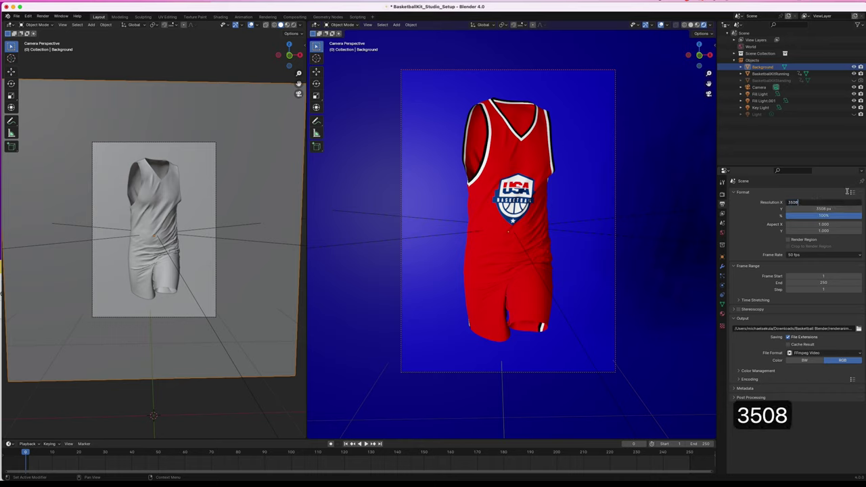
key("Tab")
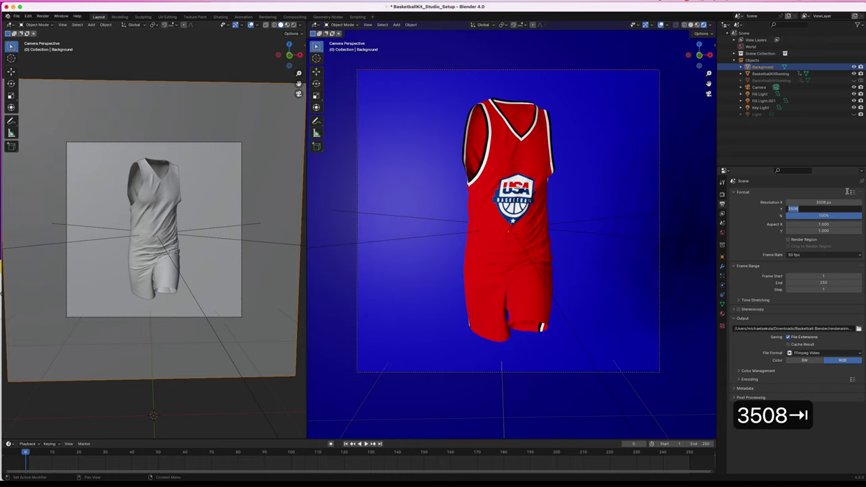
type("2")
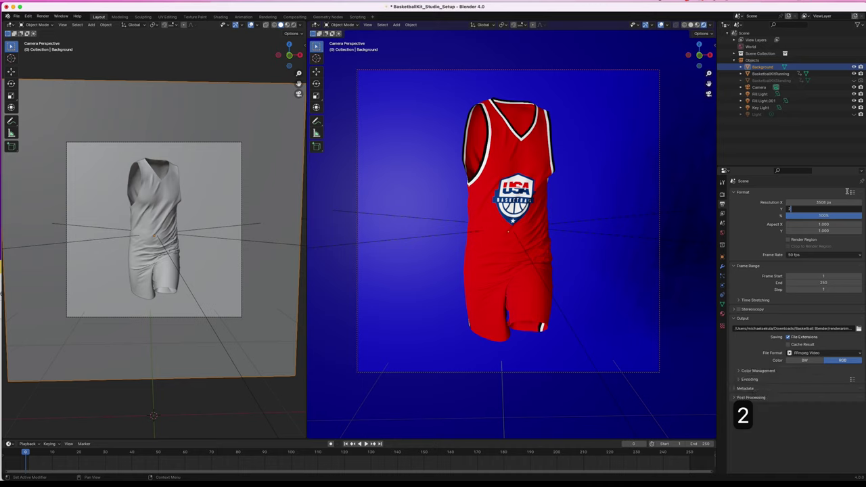
type("480")
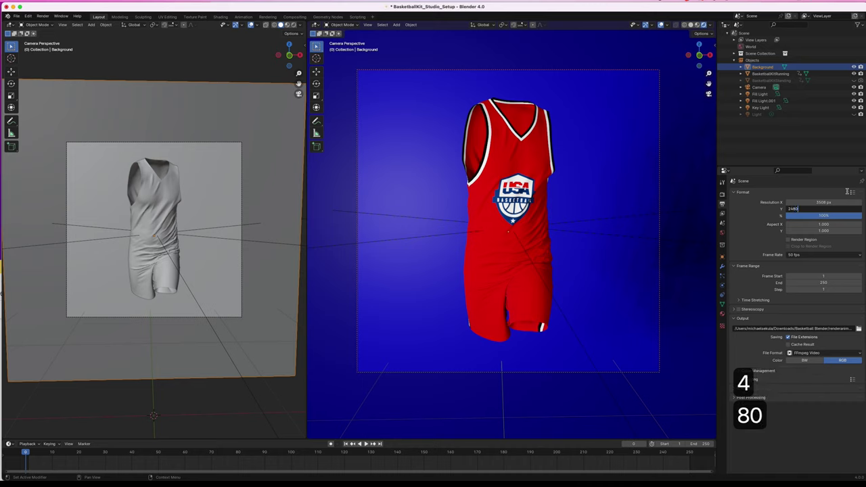
key("Return")
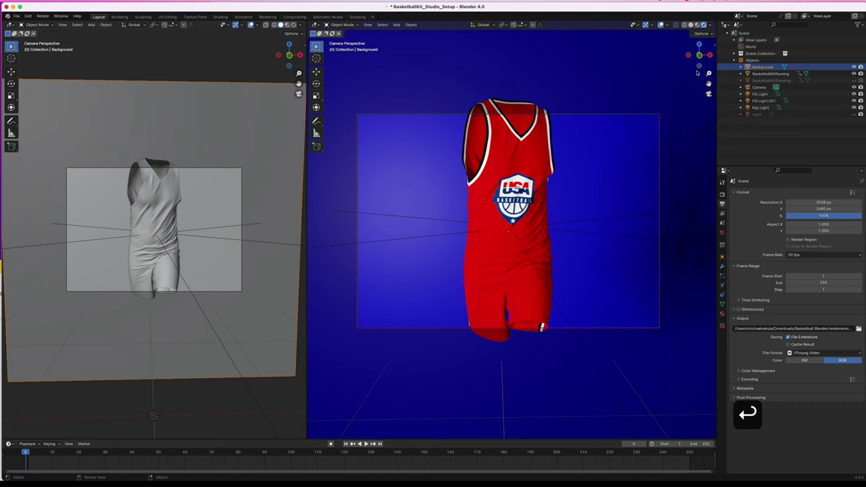
left_click_drag(708, 74, 709, 136)
middle_click_drag(709, 136, 622, 218)
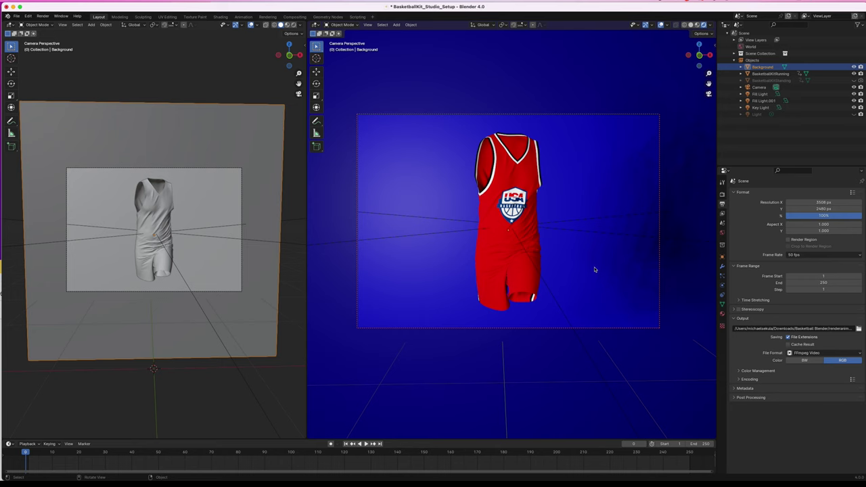
Step: Push the Background plane further back along the Y axis
key("g")
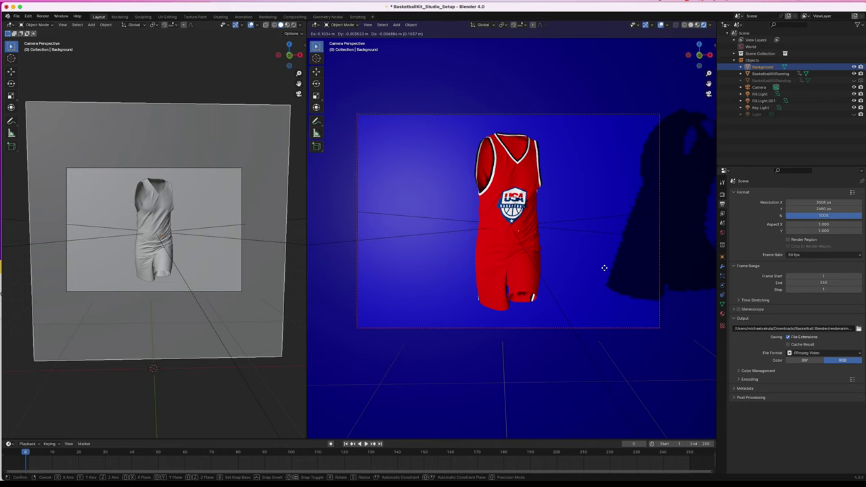
key("y")
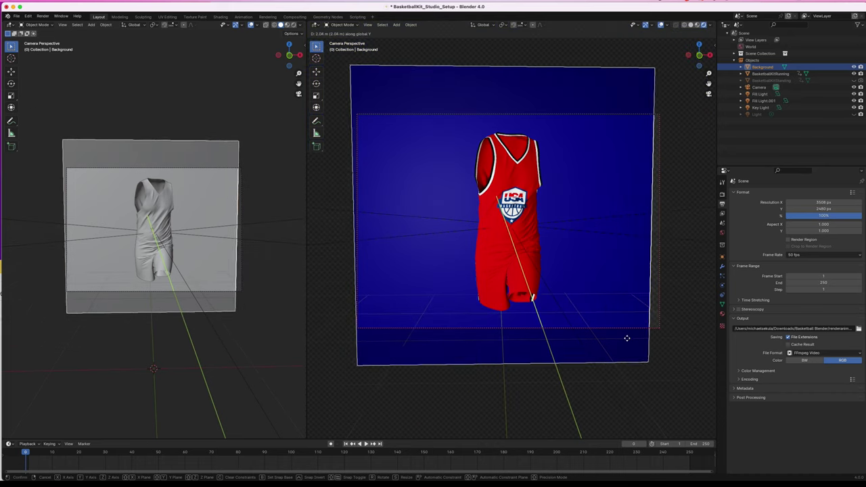
left_click(625, 339)
Step: Scale up the backdrop plane and reposition it along Y to fill the frame
key("s")
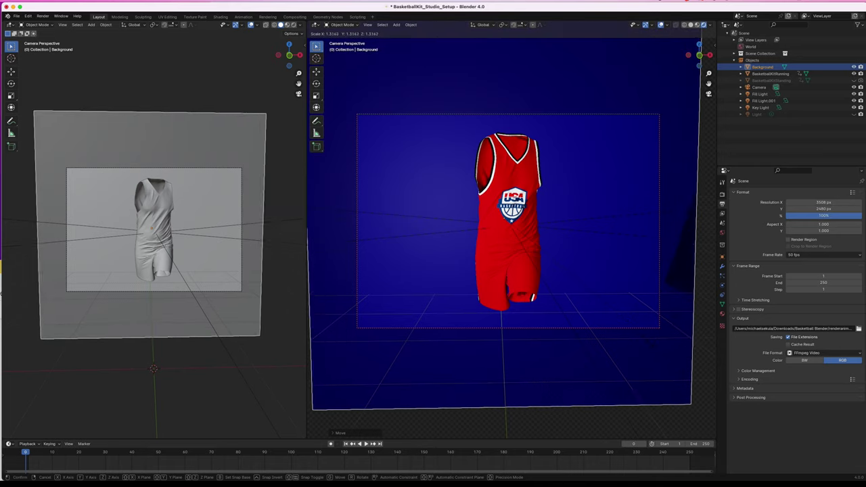
left_click(651, 346)
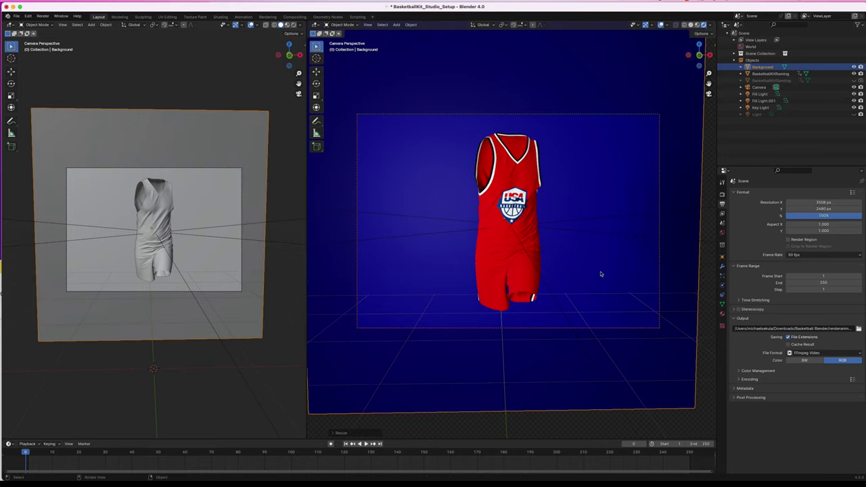
key("g")
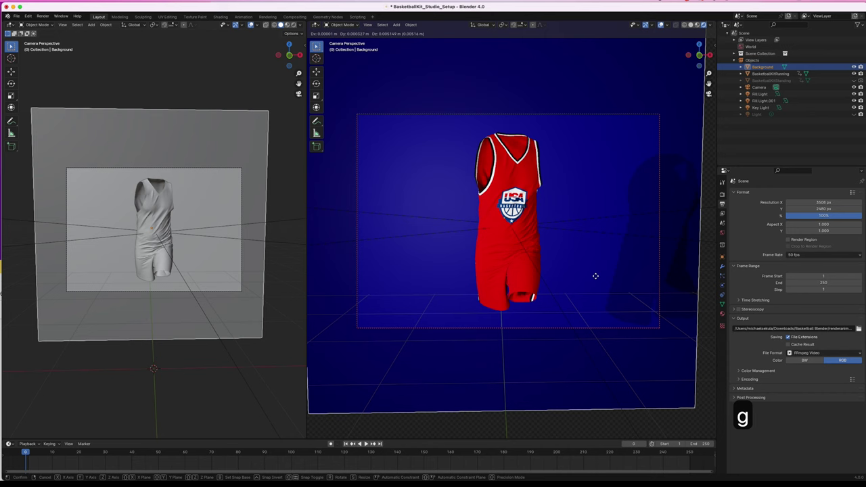
key("y")
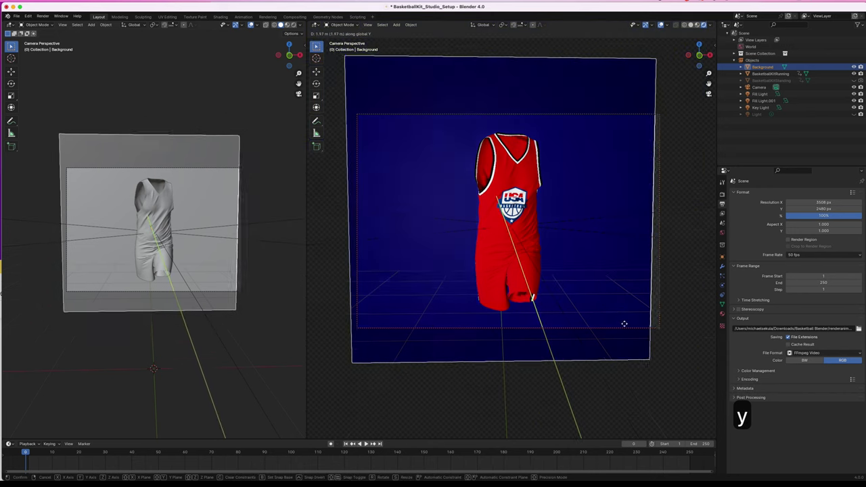
left_click(616, 301)
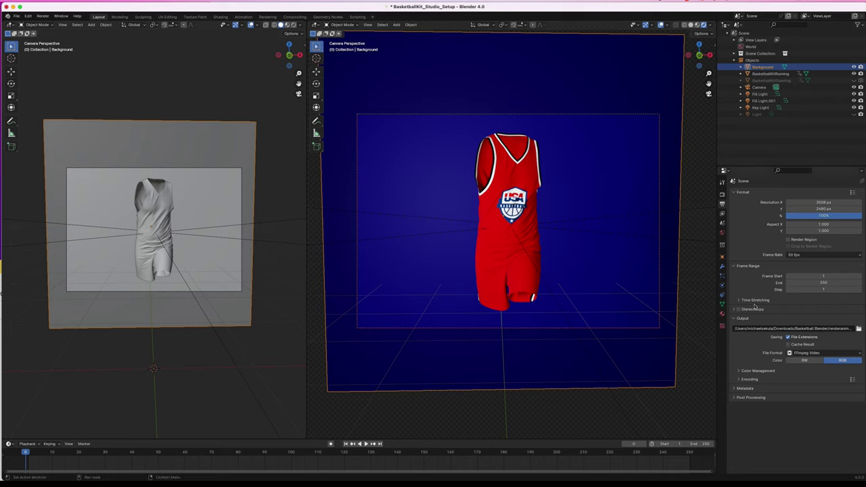
Step: Raise the Background material's Emission Color value slightly above black, then deselect to check
left_click(722, 313)
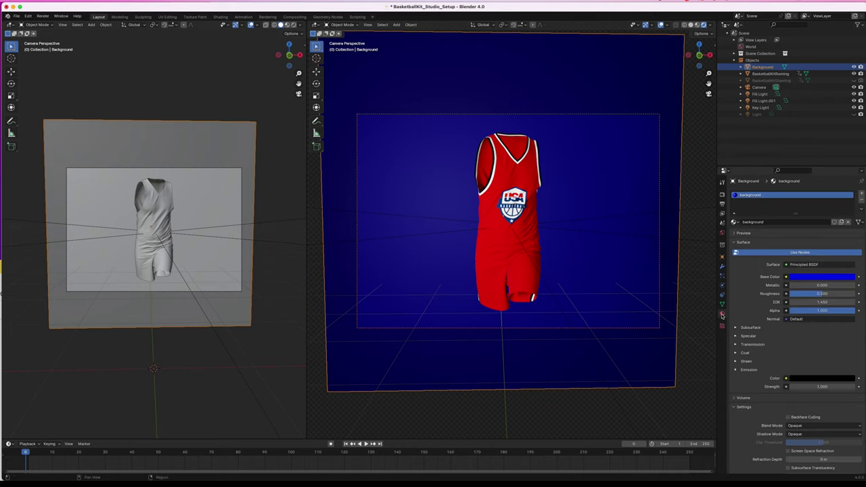
left_click(822, 378)
left_click_drag(850, 329, 850, 321)
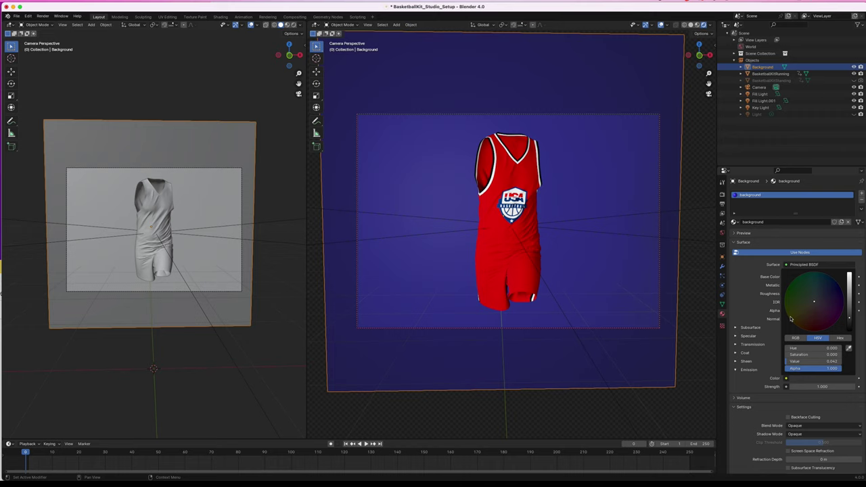
left_click(700, 153)
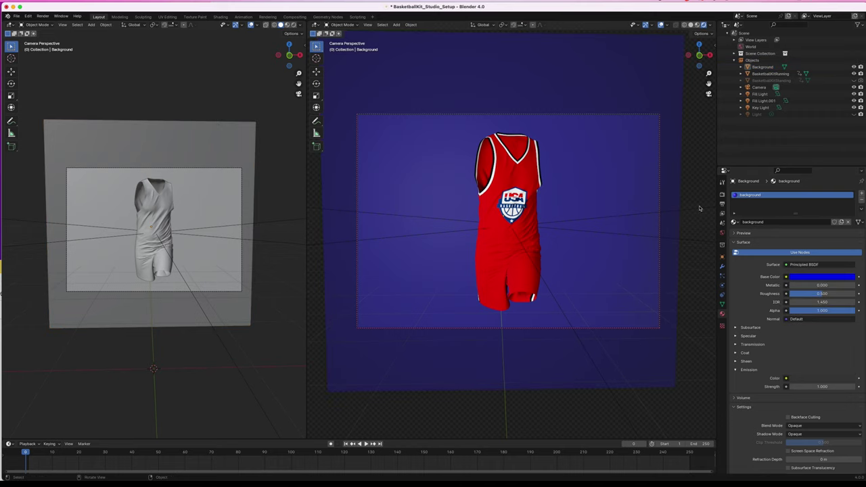
Step: Select BasketballKitRunning and move it along X to the right of the frame
left_click(498, 208)
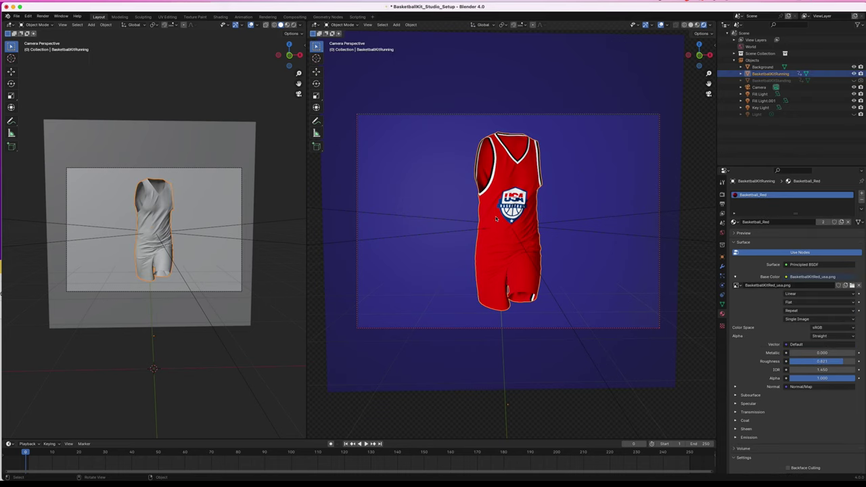
key("g")
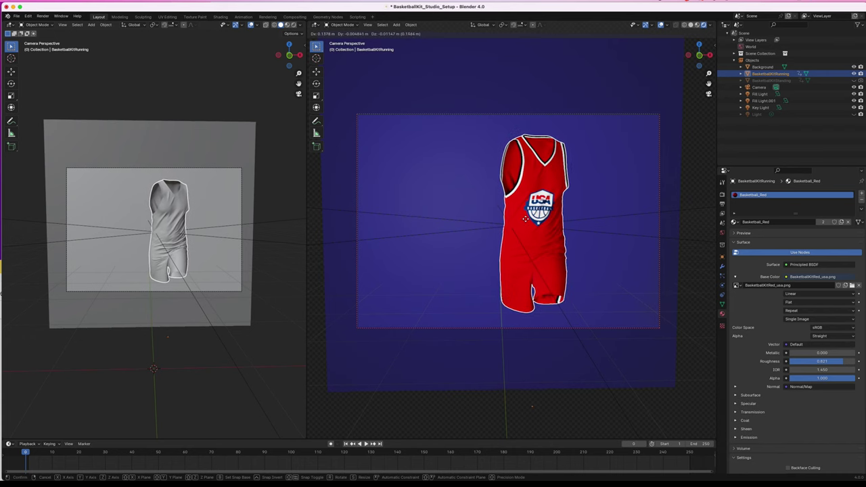
key("x")
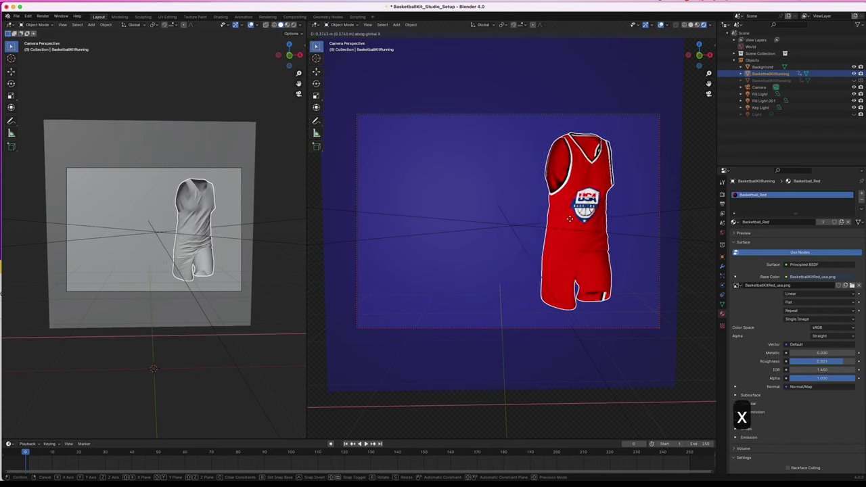
left_click(576, 221)
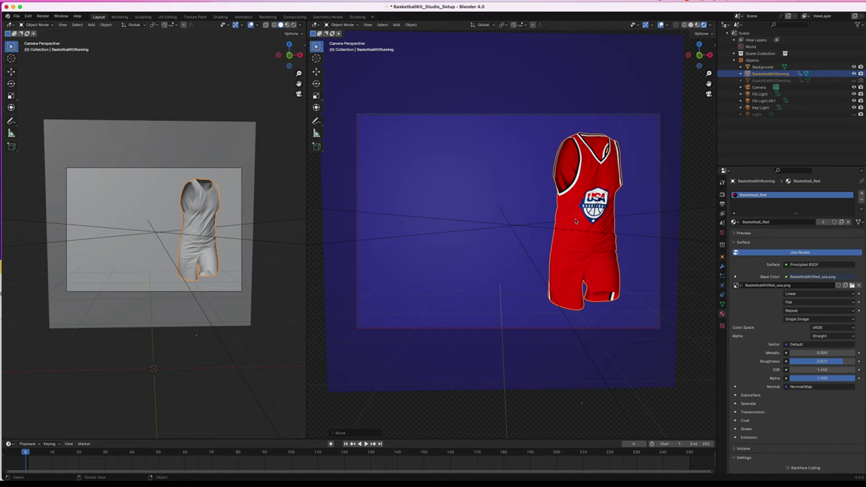
Step: Unhide BasketballKitStanding in the Outliner and select it, cancelling an accidental delete
left_click(854, 79)
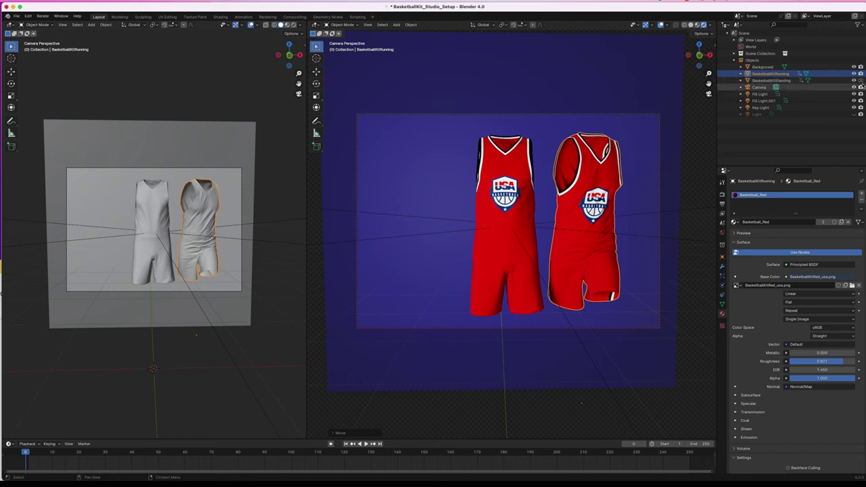
left_click(502, 253)
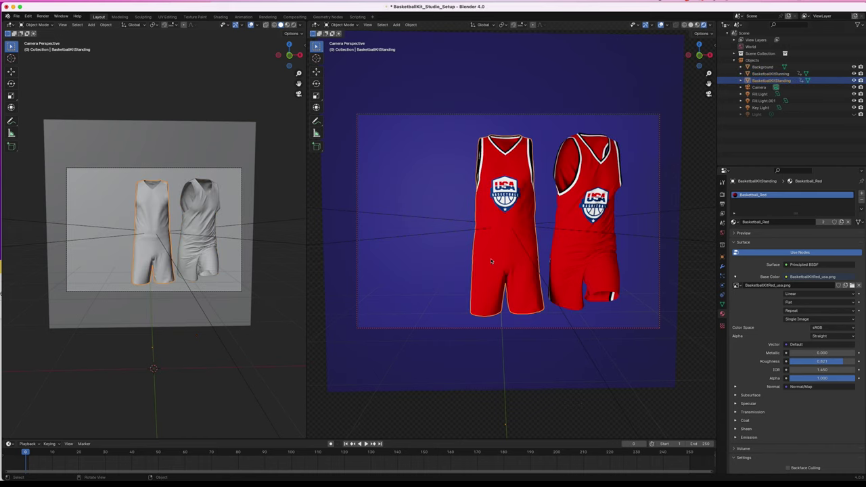
key("x")
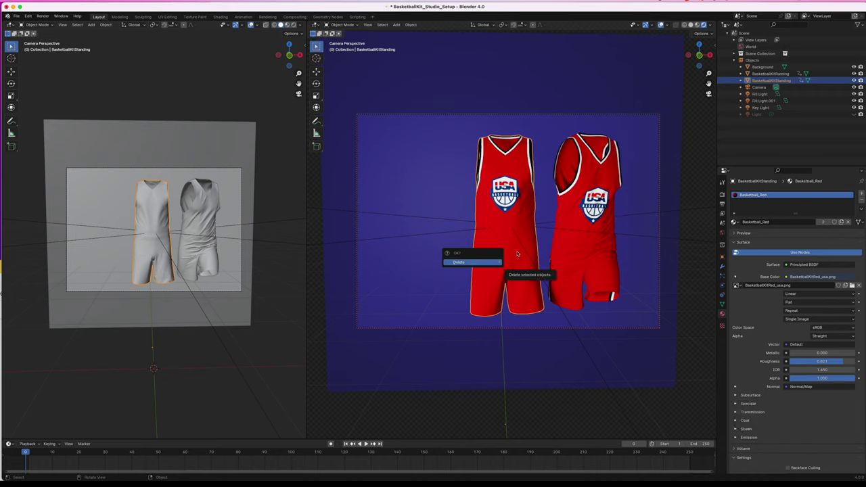
key("Escape")
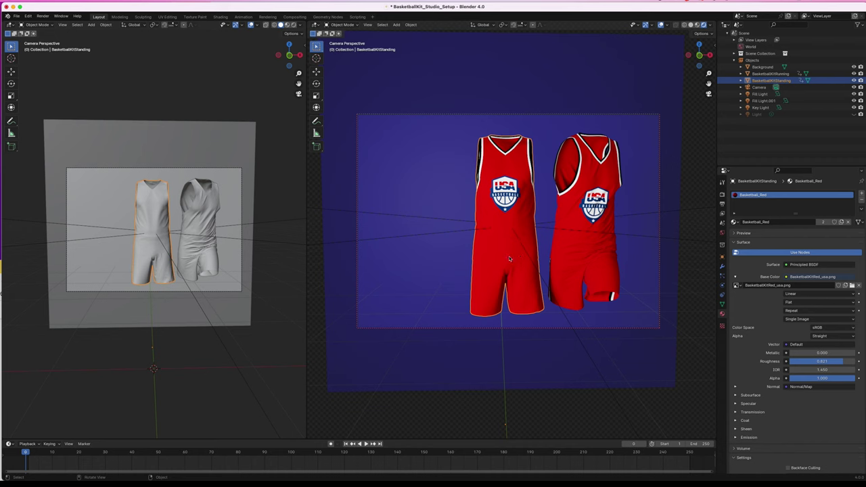
Step: Move the standing jersey along X to the left, beside the running jersey
key("g")
key("x")
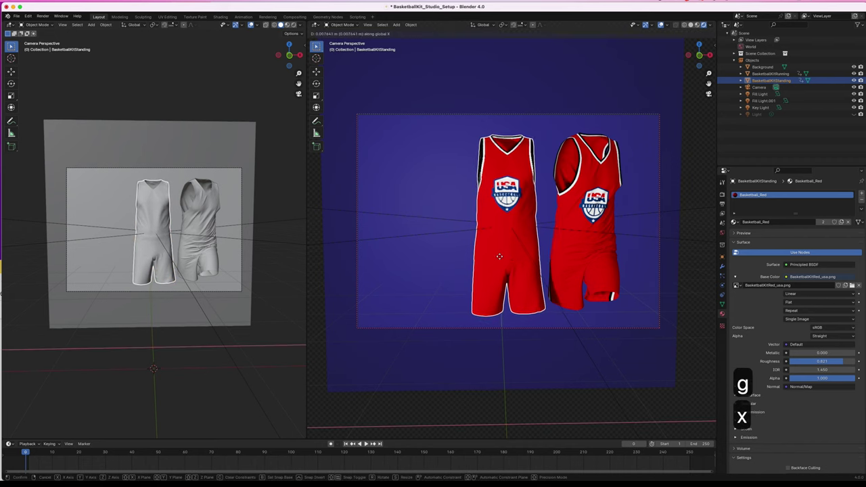
left_click(447, 254)
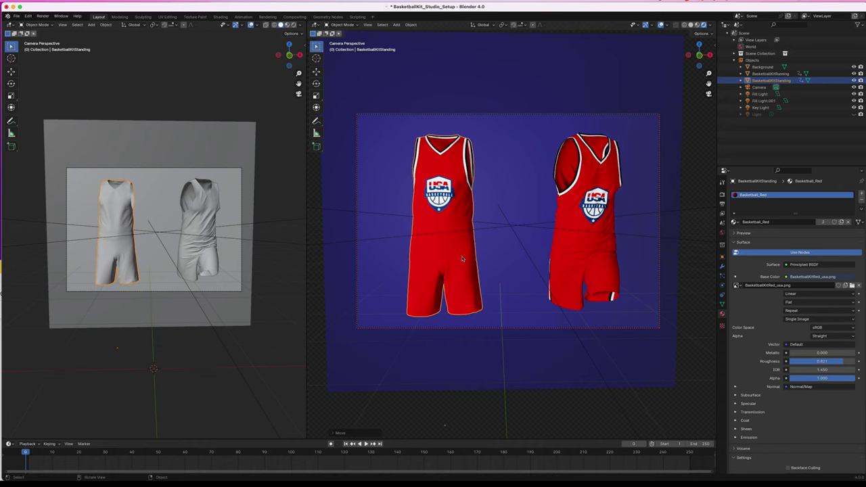
key("g")
key("x")
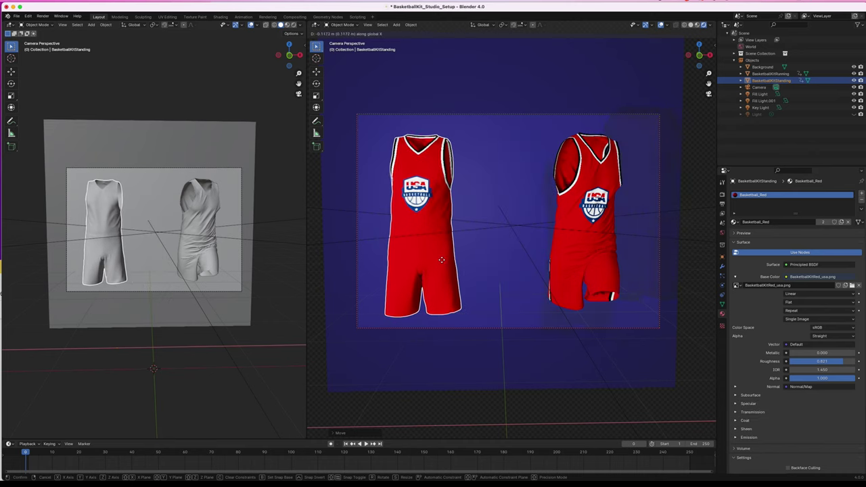
left_click(458, 268)
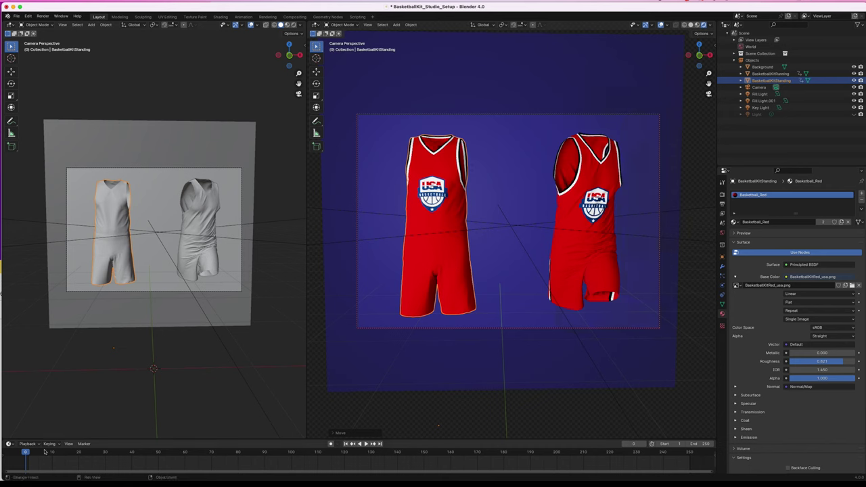
key("space")
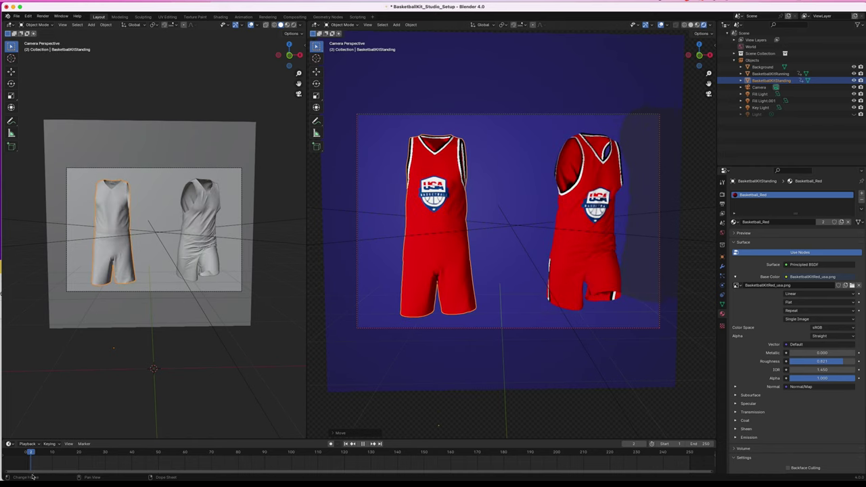
key("Escape")
key("Escape")
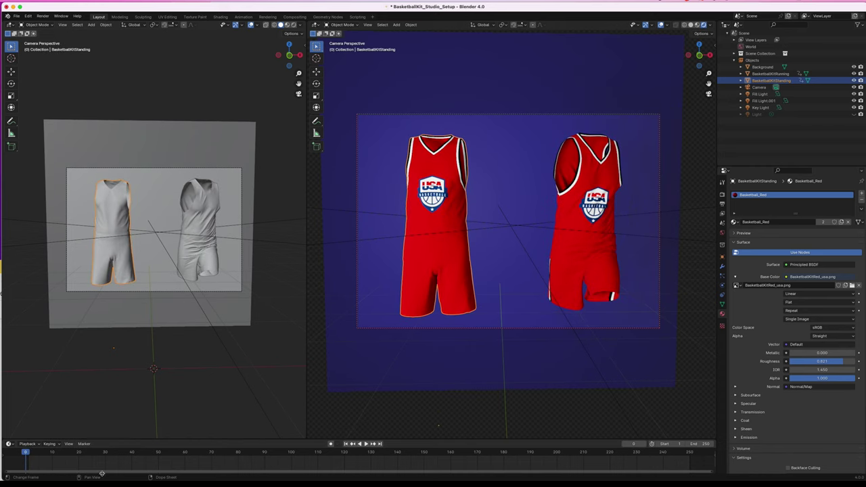